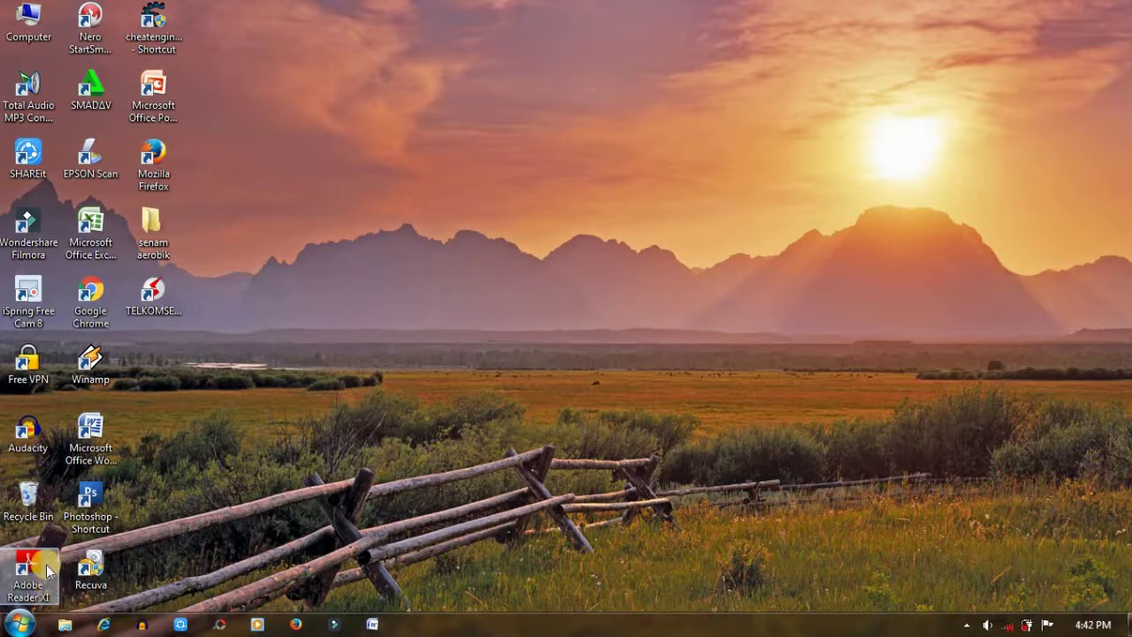
Open a blank Word document full screen and drag the top, left and right margins to the page edges.
click(378, 626)
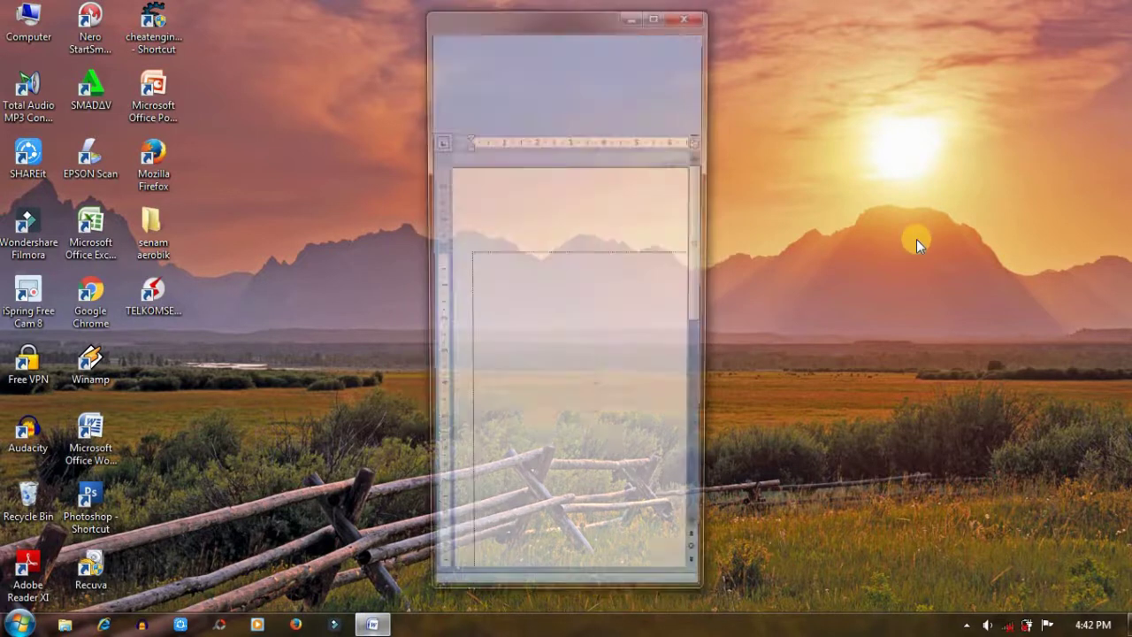
click(654, 25)
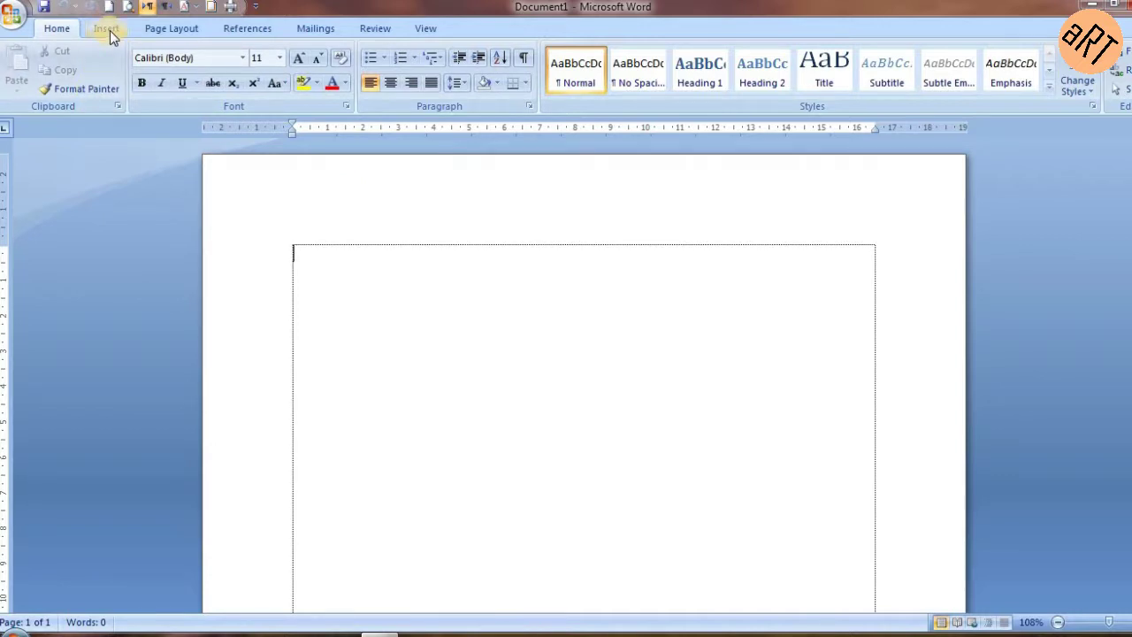
drag(1, 245, 2, 154)
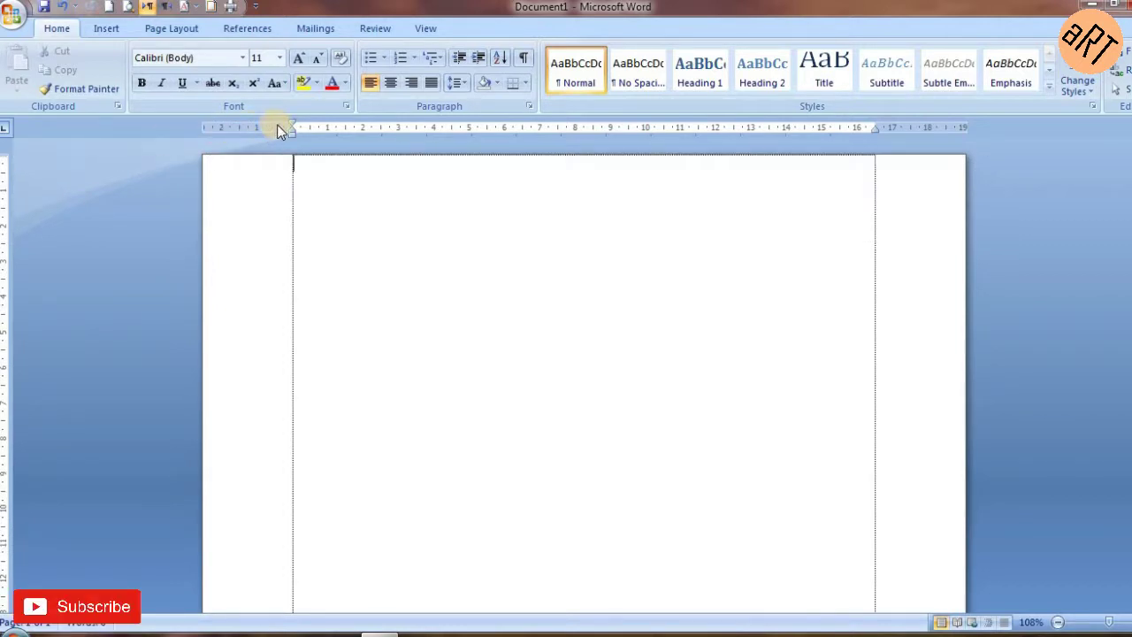
drag(289, 125, 202, 126)
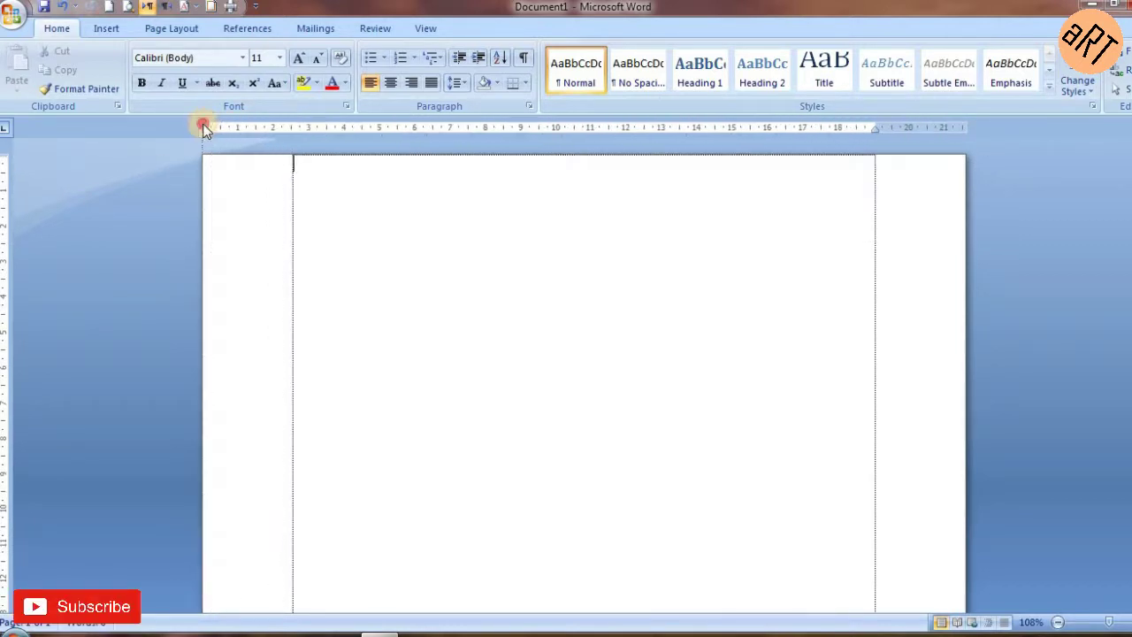
drag(874, 124, 962, 126)
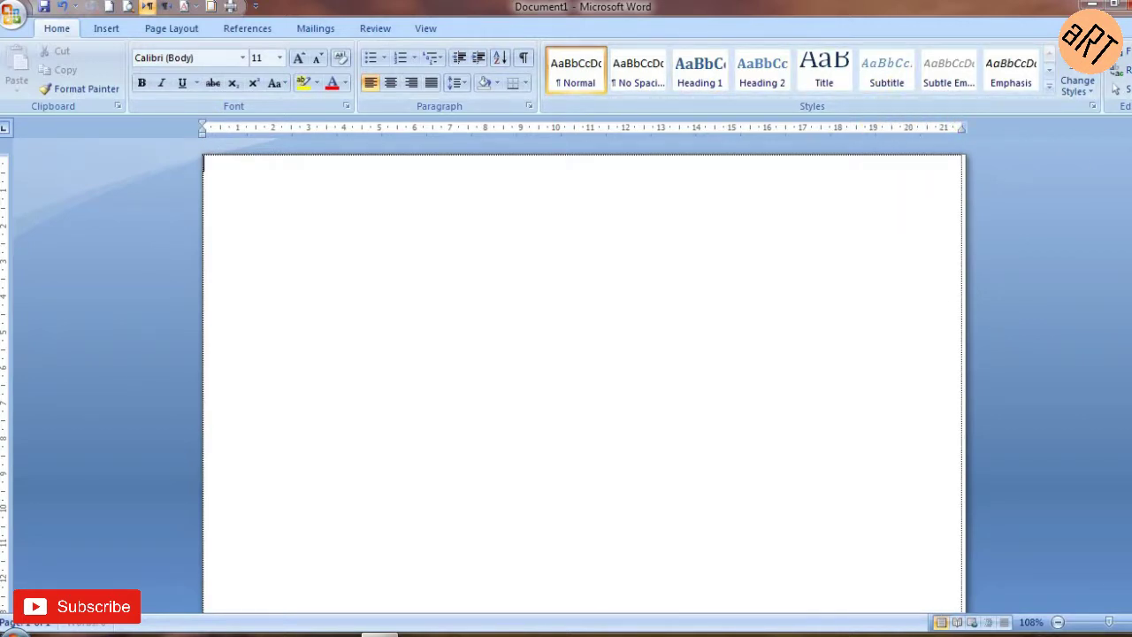
scroll(584, 372, down, 5)
scroll(583, 372, down, 4)
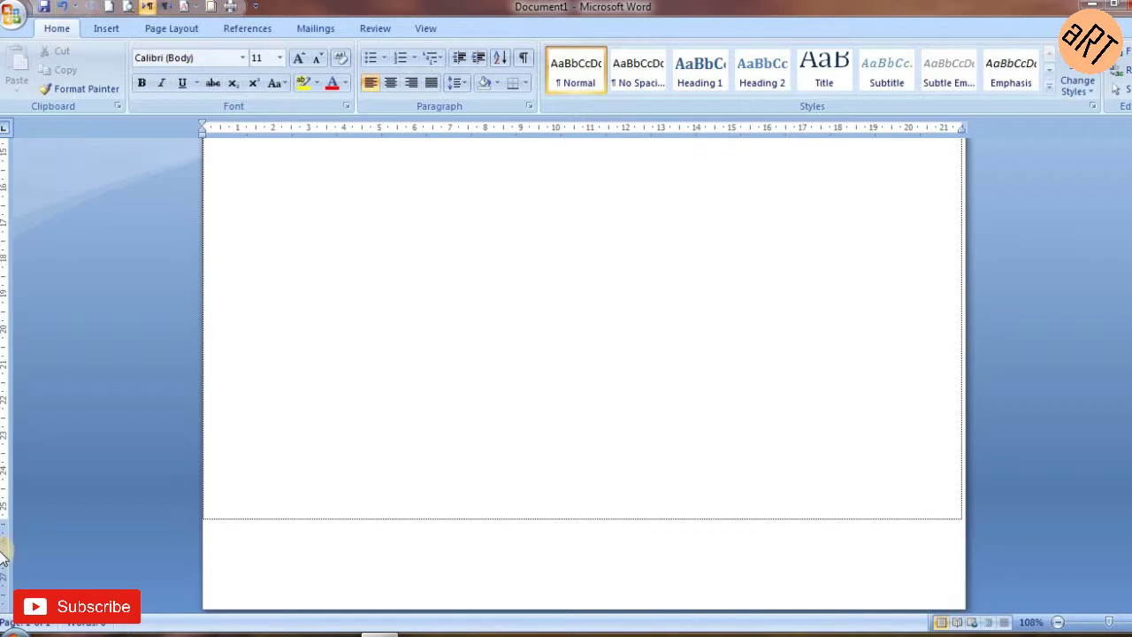
scroll(978, 185, up, 10)
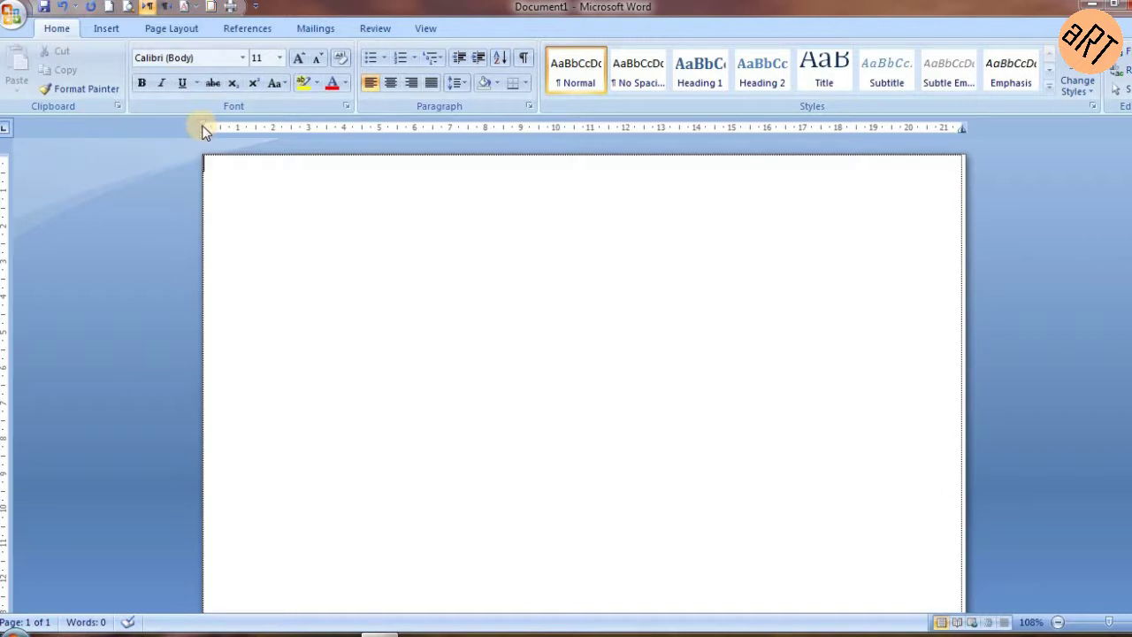
Fine-tune the left, right and top margins to narrow widths and place the cursor at the page top.
drag(202, 125, 210, 125)
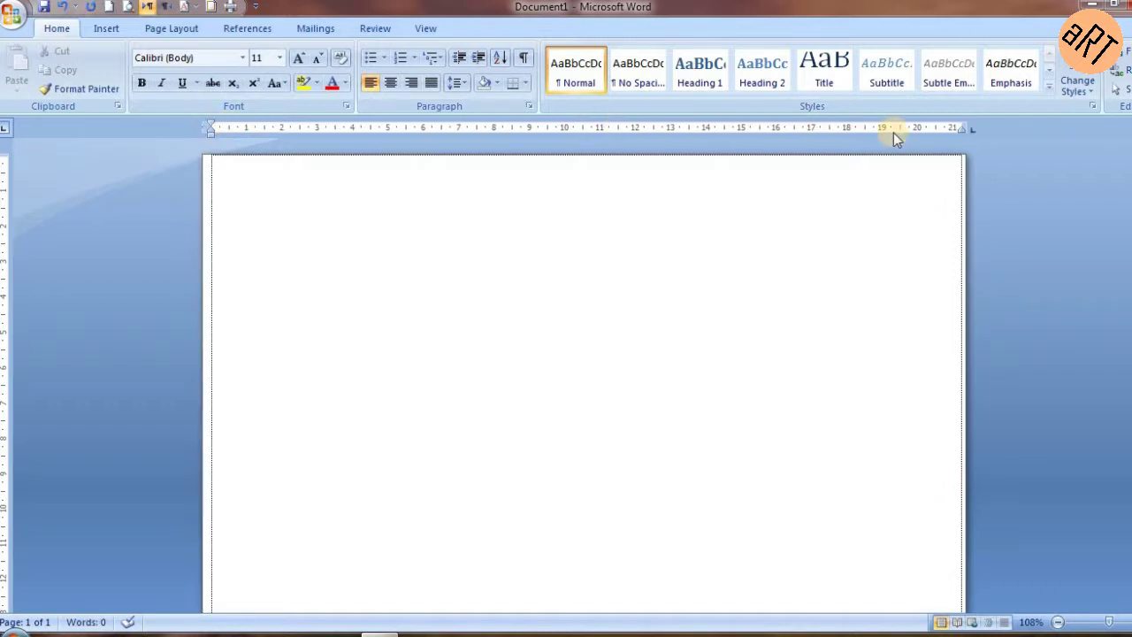
drag(958, 123, 956, 123)
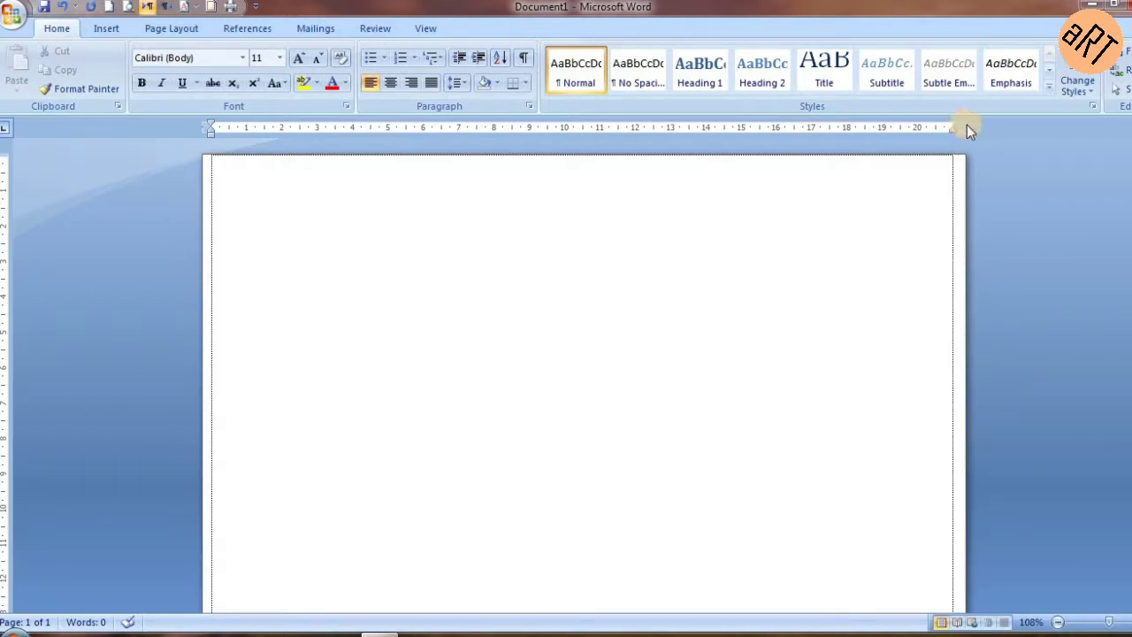
click(969, 129)
drag(2, 150, 2, 163)
scroll(3, 353, down, 5)
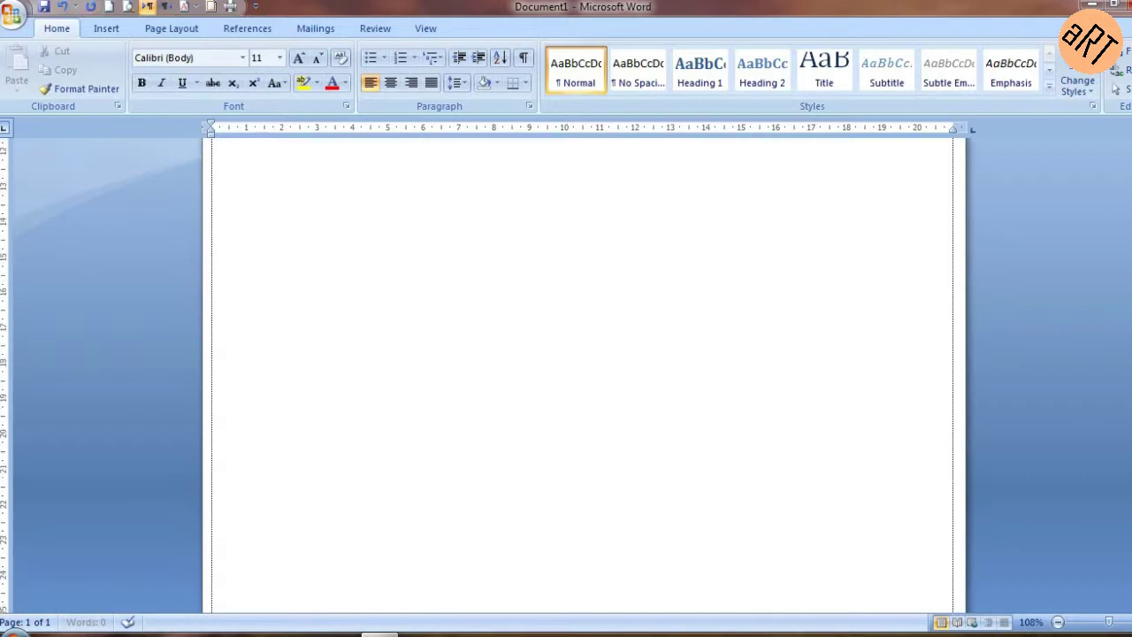
scroll(3, 549, down, 5)
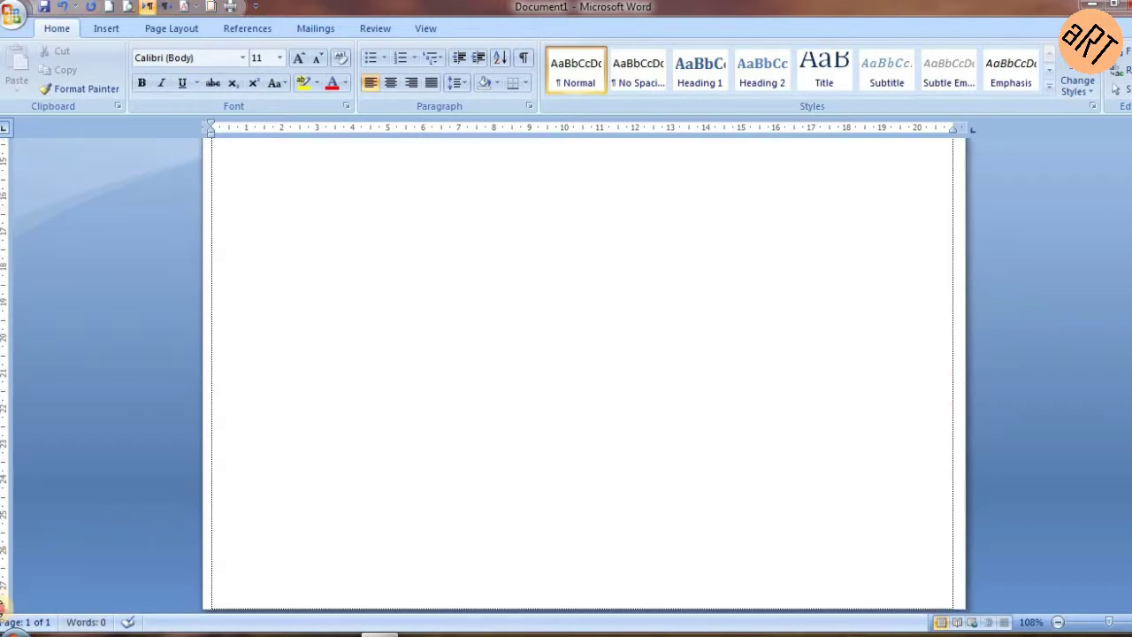
click(587, 434)
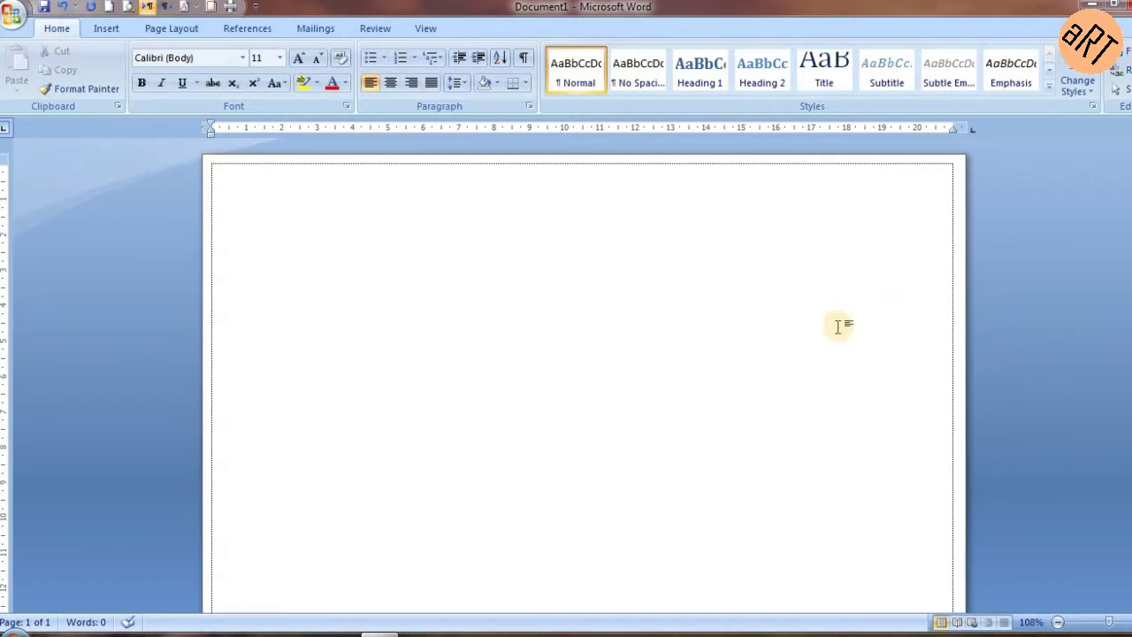
Insert the red-background portrait image 'photo' from the DATA (D:) drive.
click(106, 28)
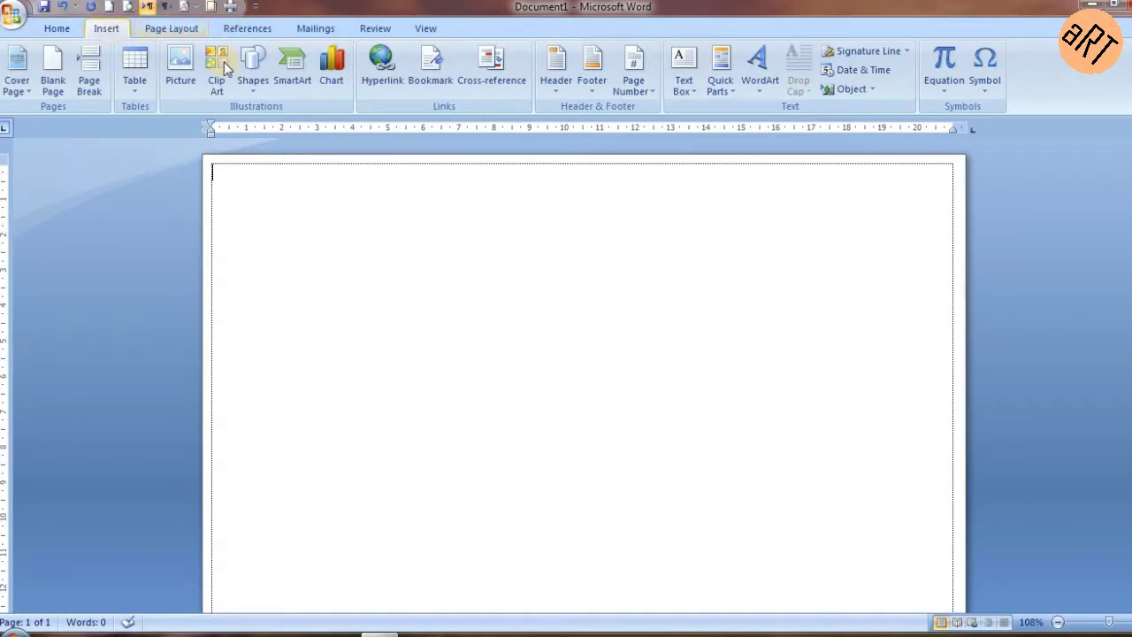
click(180, 69)
click(179, 69)
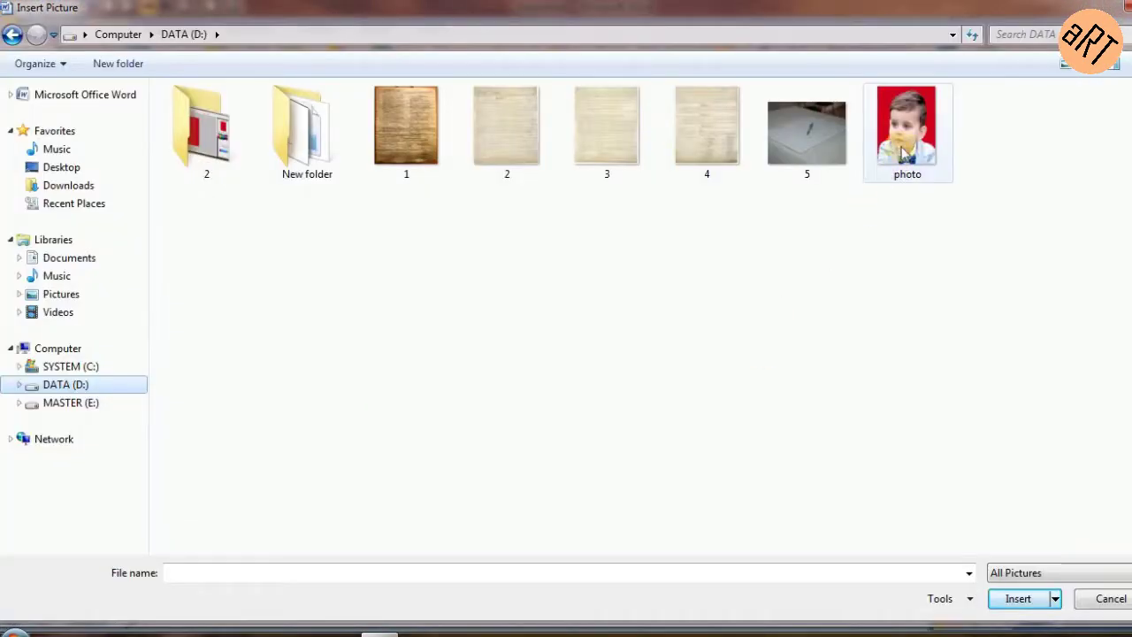
mouse_move(905, 124)
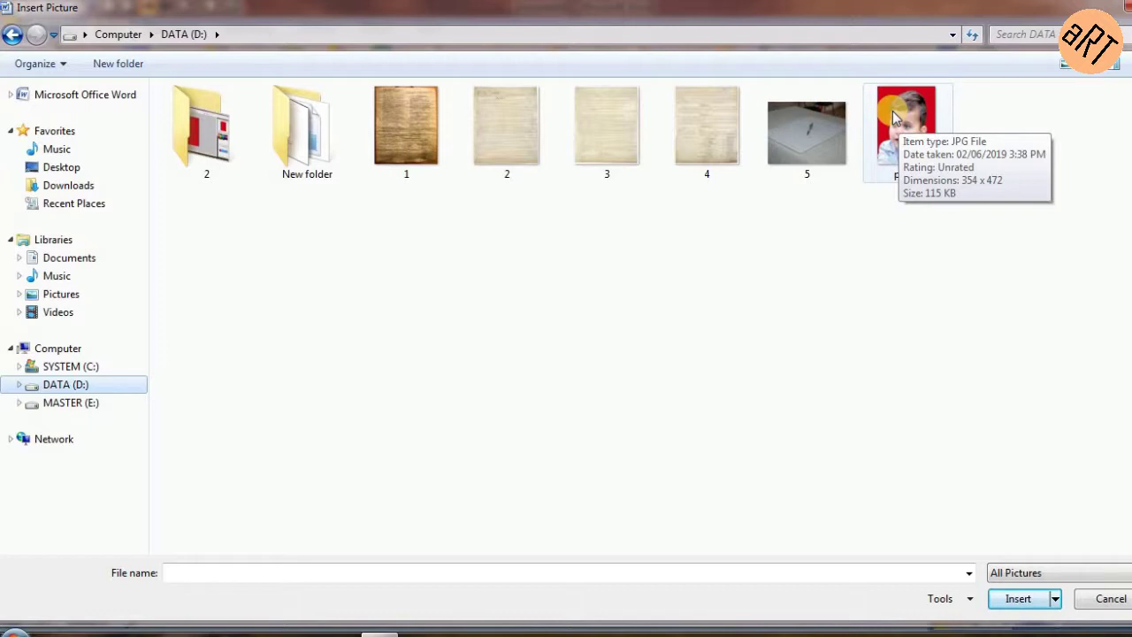
click(892, 113)
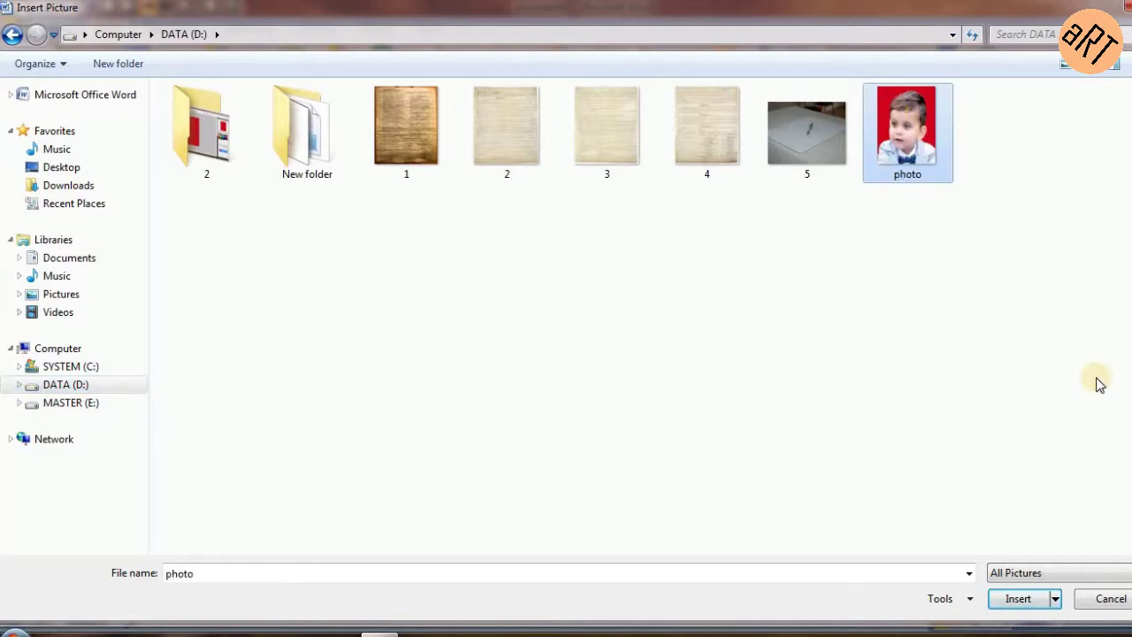
click(1026, 599)
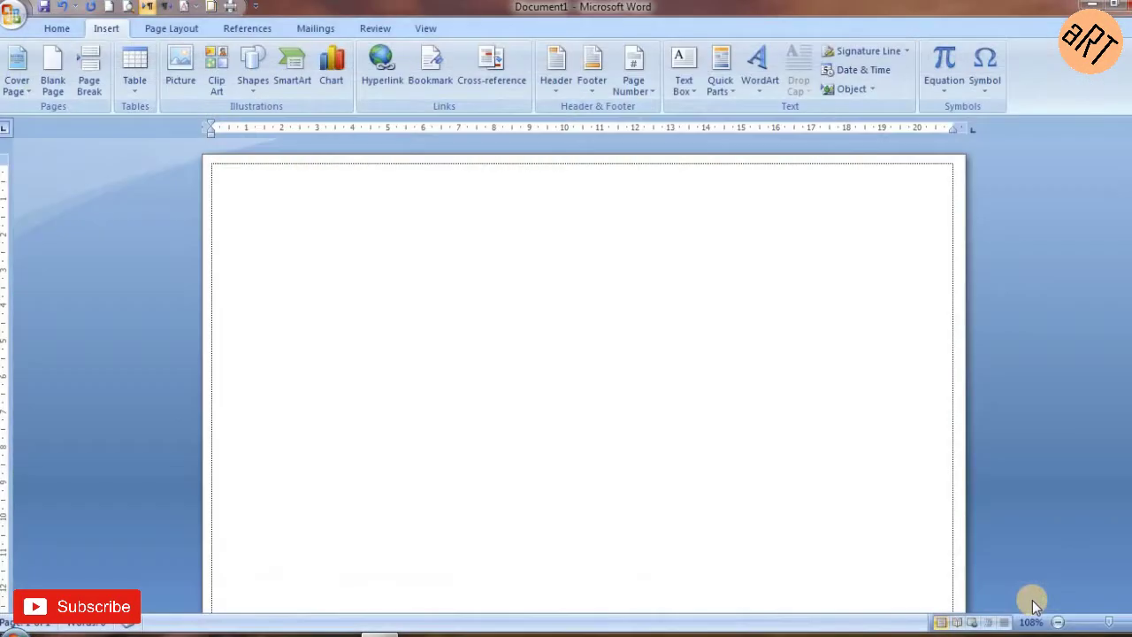
Enlarge the portrait to 9.08 cm wide and centre it horizontally on the page.
mouse_move(320, 305)
mouse_down()
mouse_move(530, 447)
mouse_move(534, 591)
mouse_up()
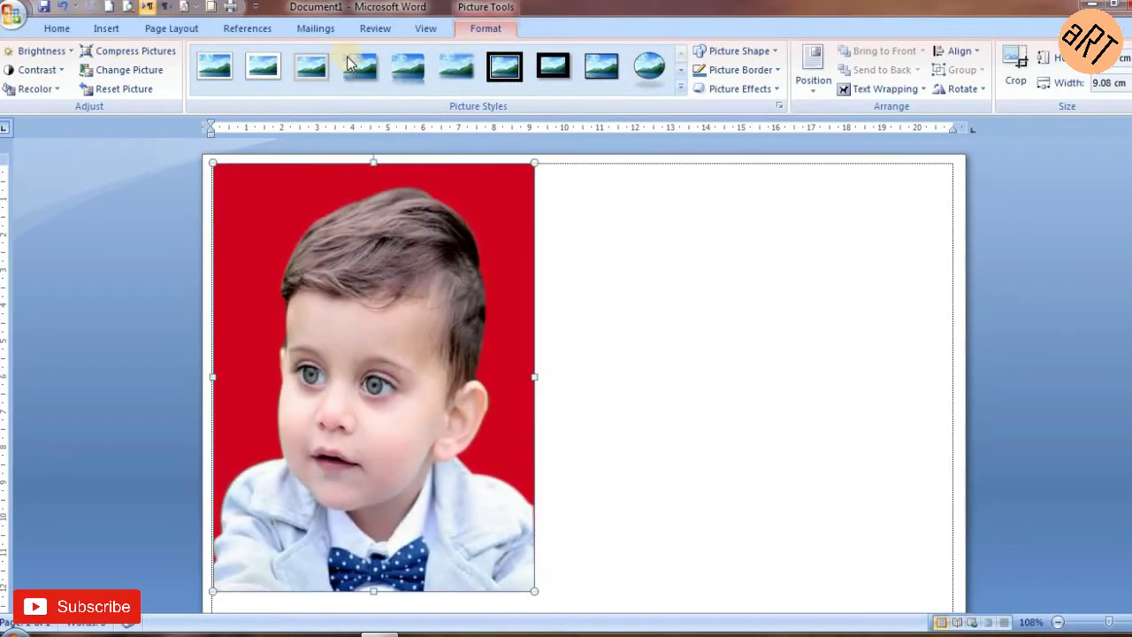
click(62, 30)
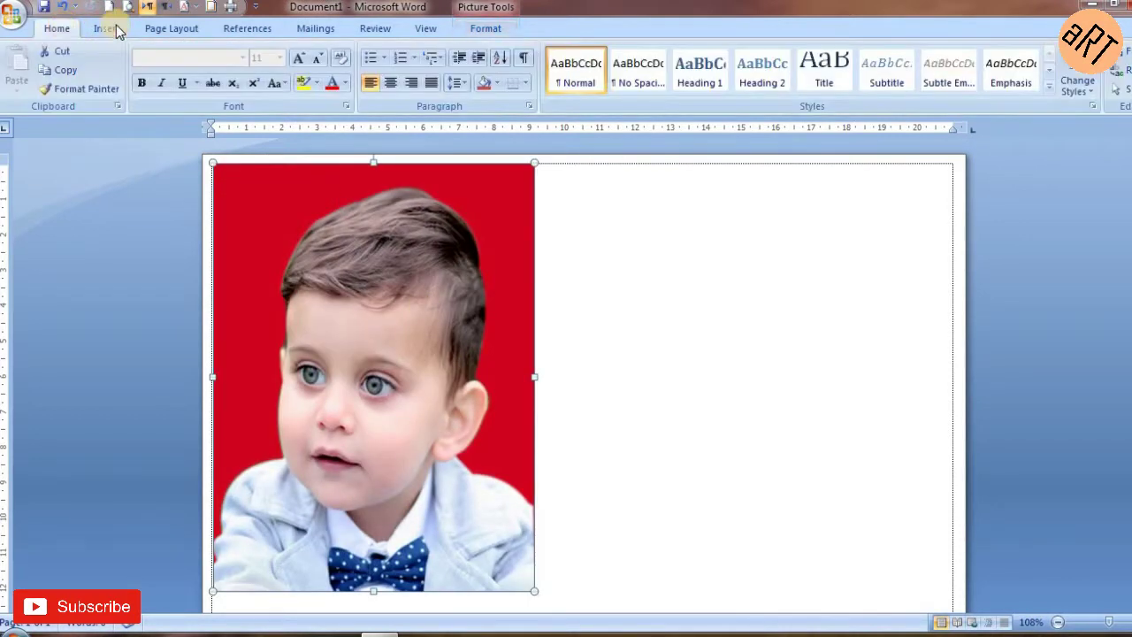
click(391, 82)
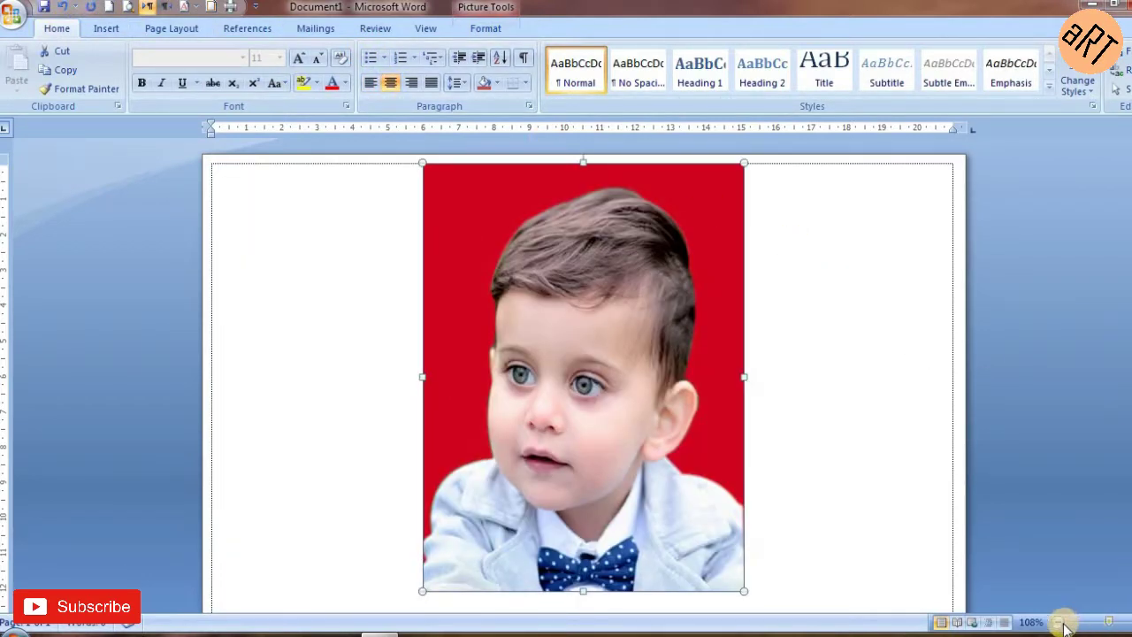
drag(1105, 622, 1085, 622)
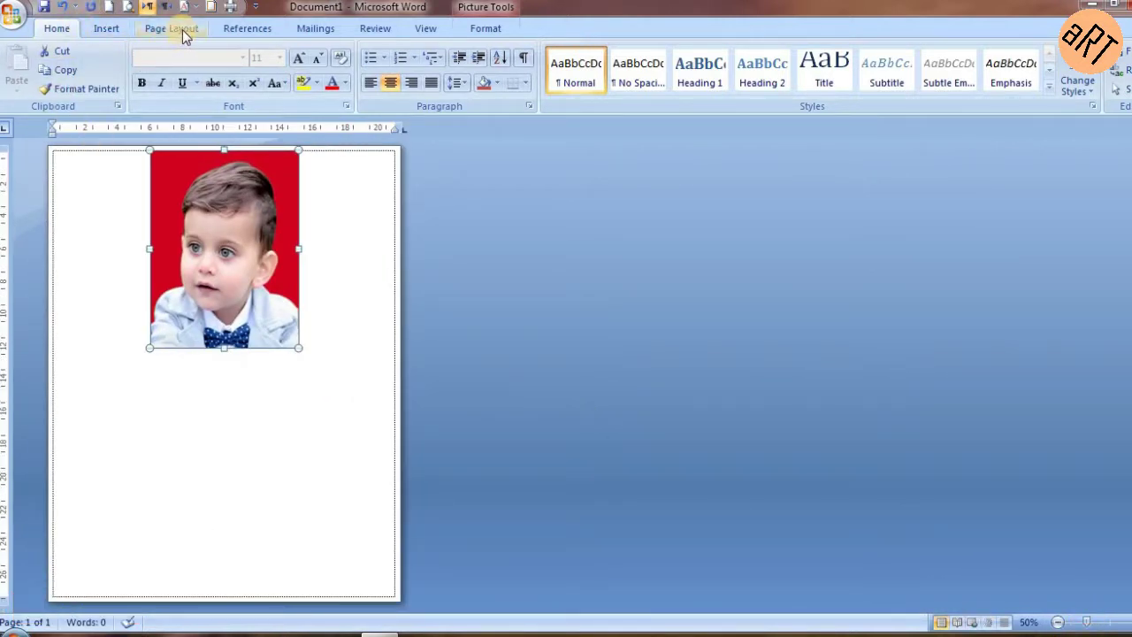
Insert the parchment image '1', which lands on a second page.
click(277, 299)
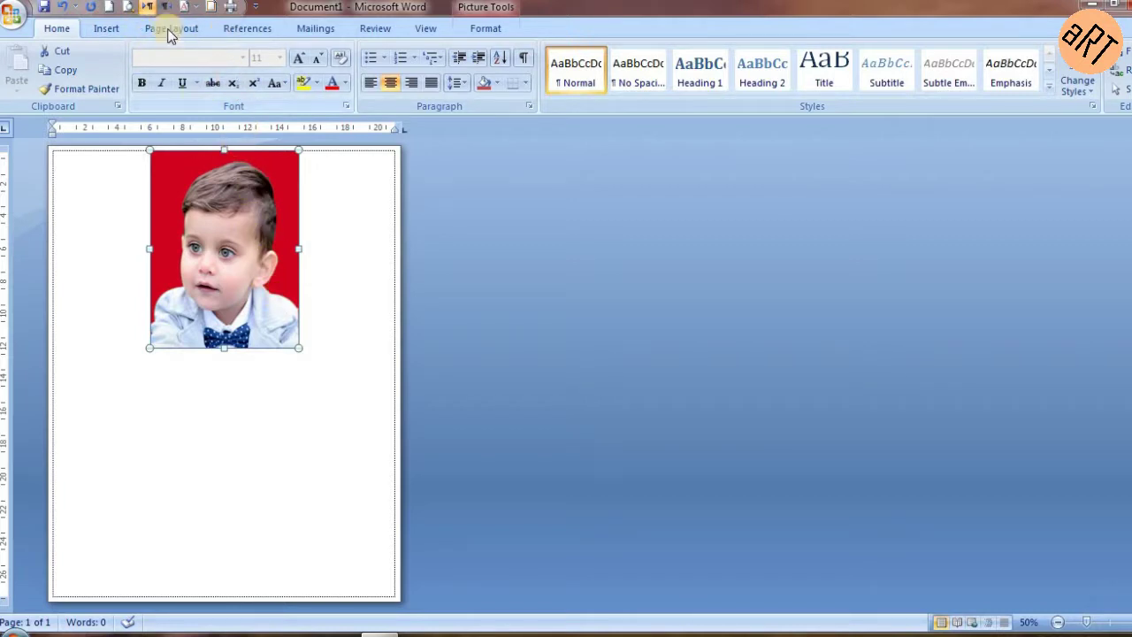
click(102, 30)
click(179, 79)
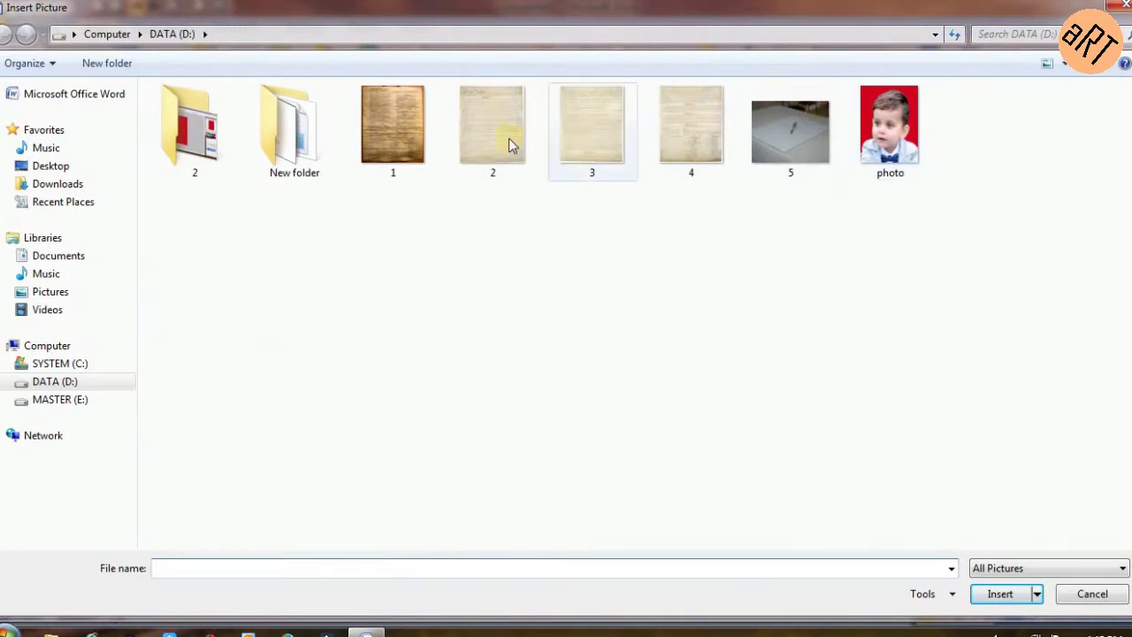
click(393, 126)
click(1006, 594)
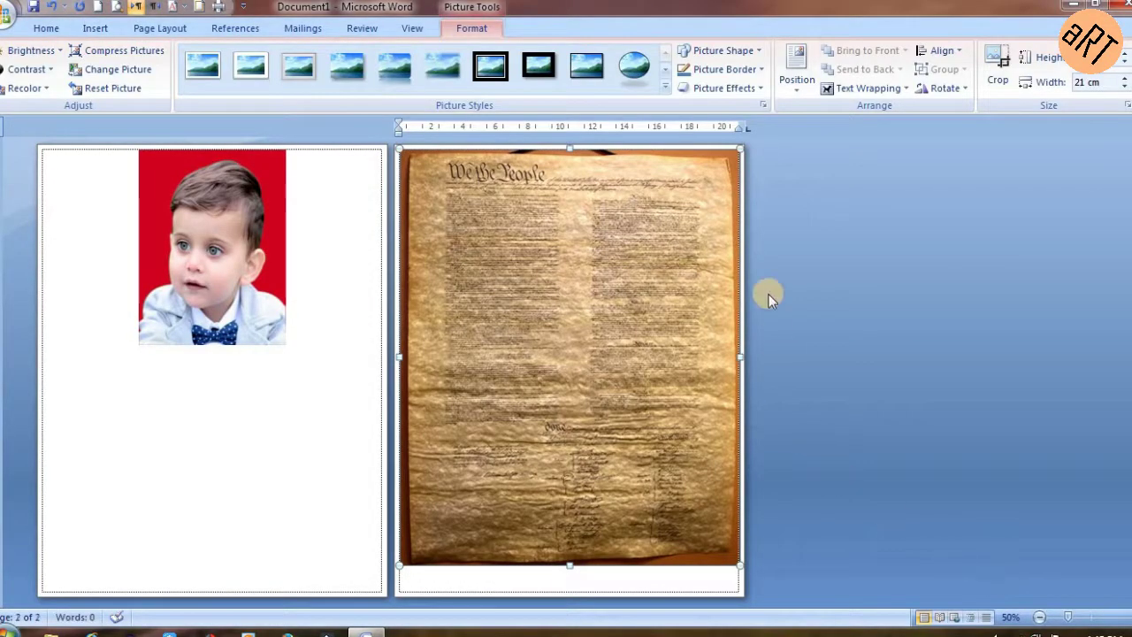
Shrink the parchment to 12.81 cm wide and set its wrapping to In Front of Text.
drag(739, 150, 626, 274)
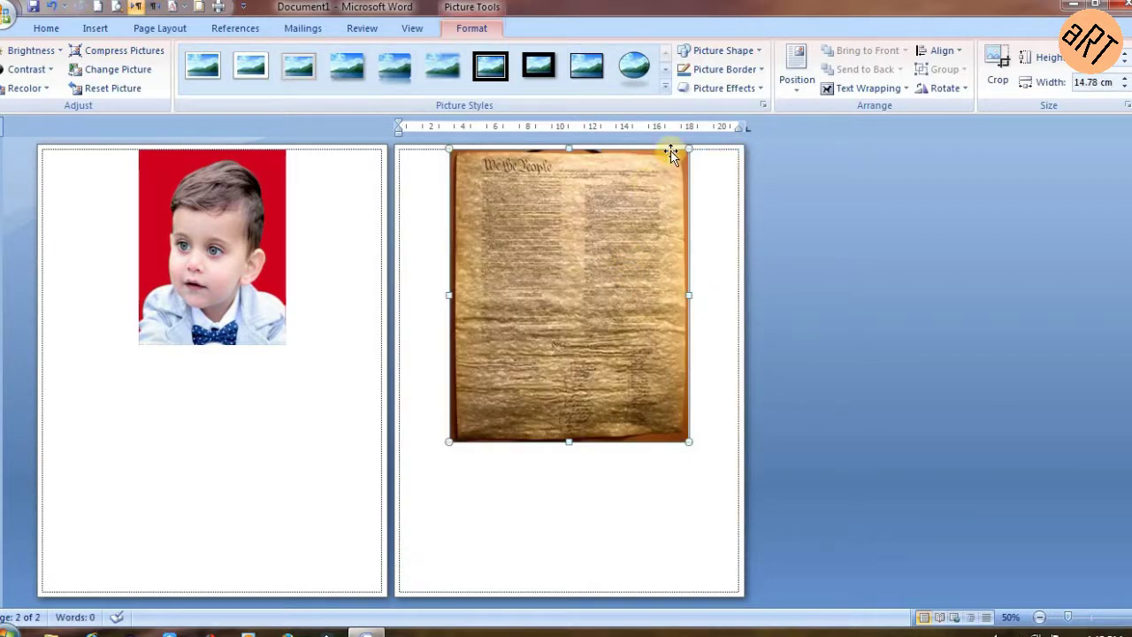
drag(689, 149, 745, 153)
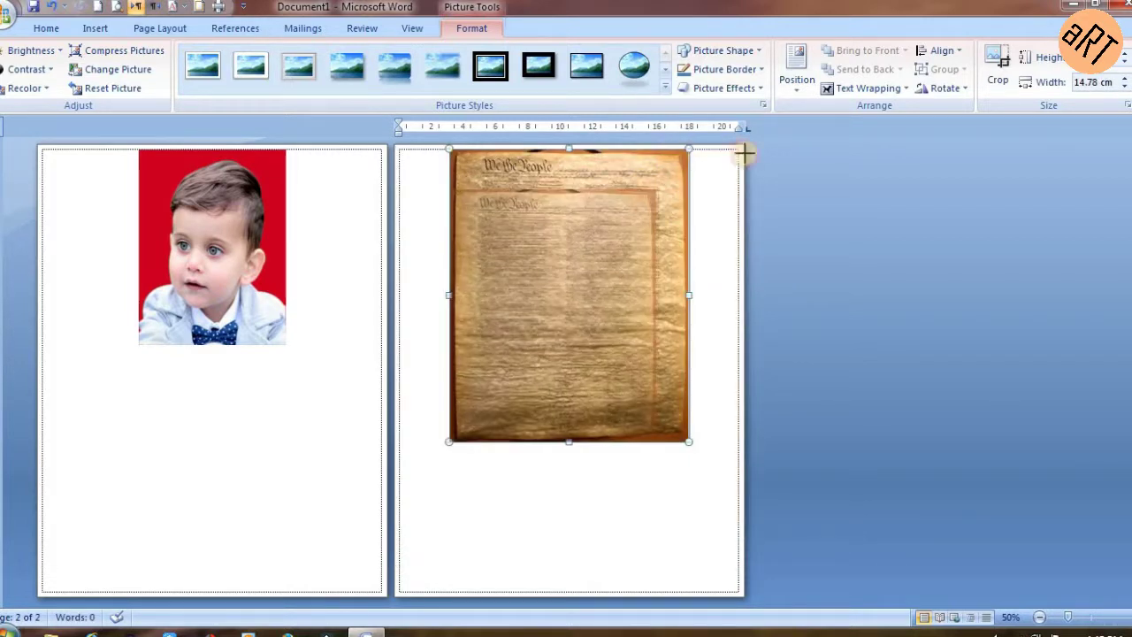
click(858, 88)
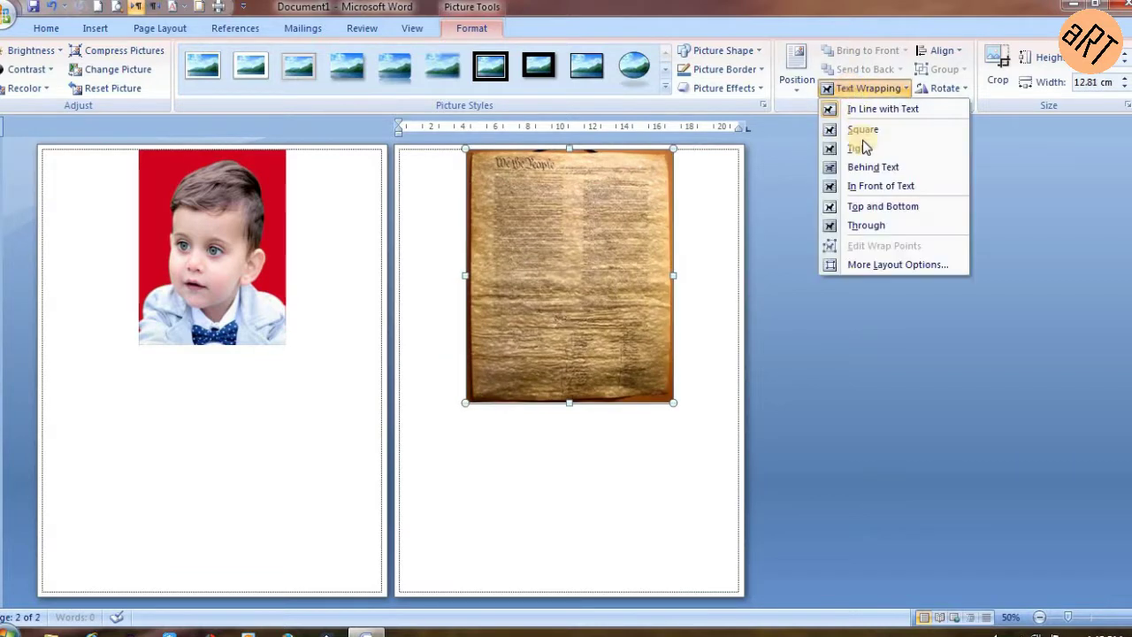
click(873, 187)
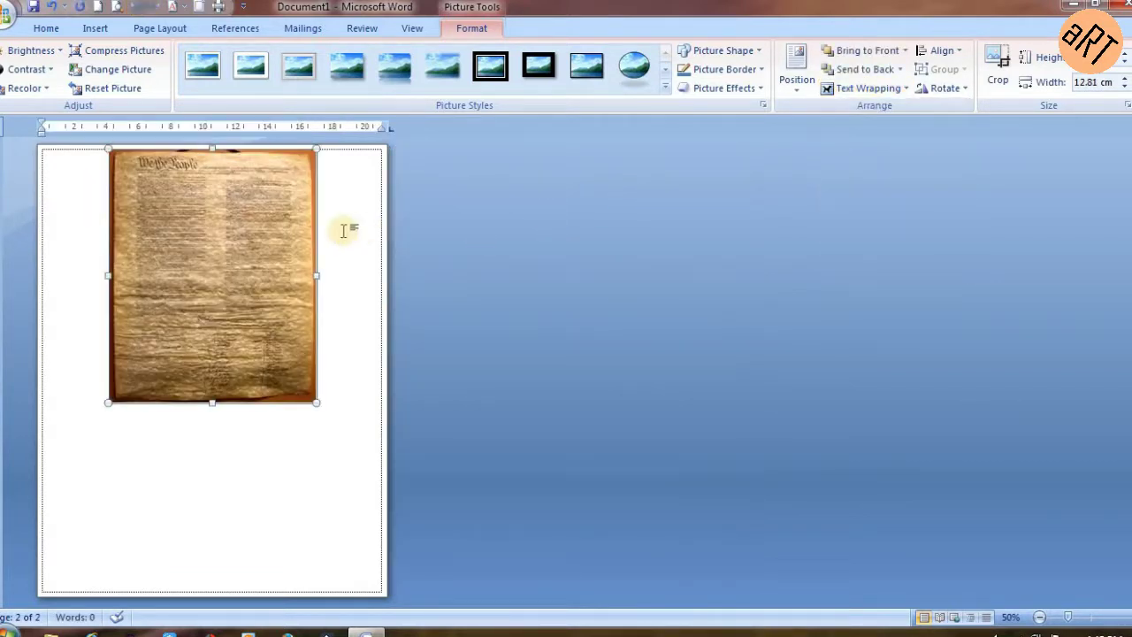
Move the parchment beneath the portrait at the lower left and narrow it to 8.18 cm wide.
drag(279, 289, 288, 402)
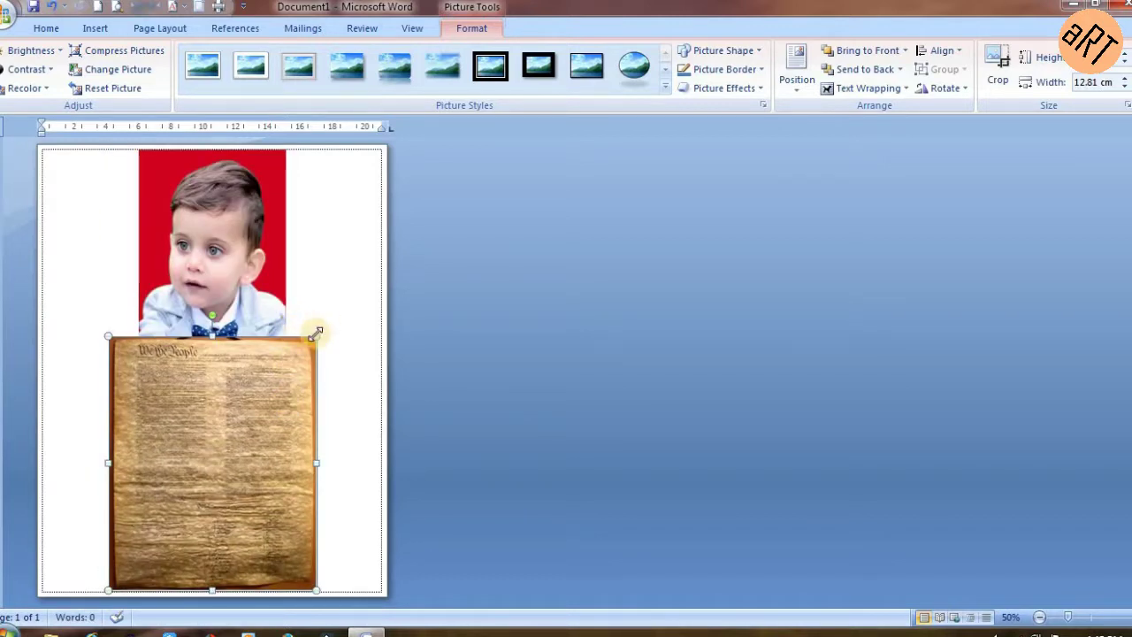
mouse_move(300, 345)
mouse_down()
mouse_move(297, 355)
mouse_move(275, 330)
mouse_up()
click(279, 329)
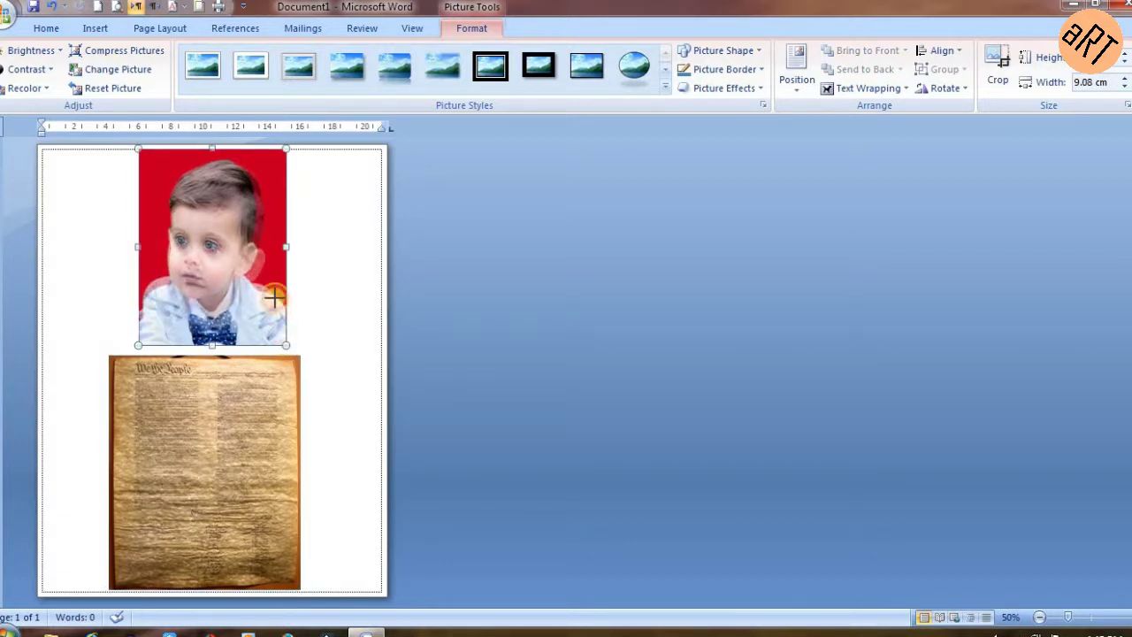
click(281, 403)
drag(301, 356, 320, 332)
drag(274, 371, 214, 366)
drag(253, 457, 215, 455)
Reposition the boy's portrait photo at the top of the page.
click(273, 315)
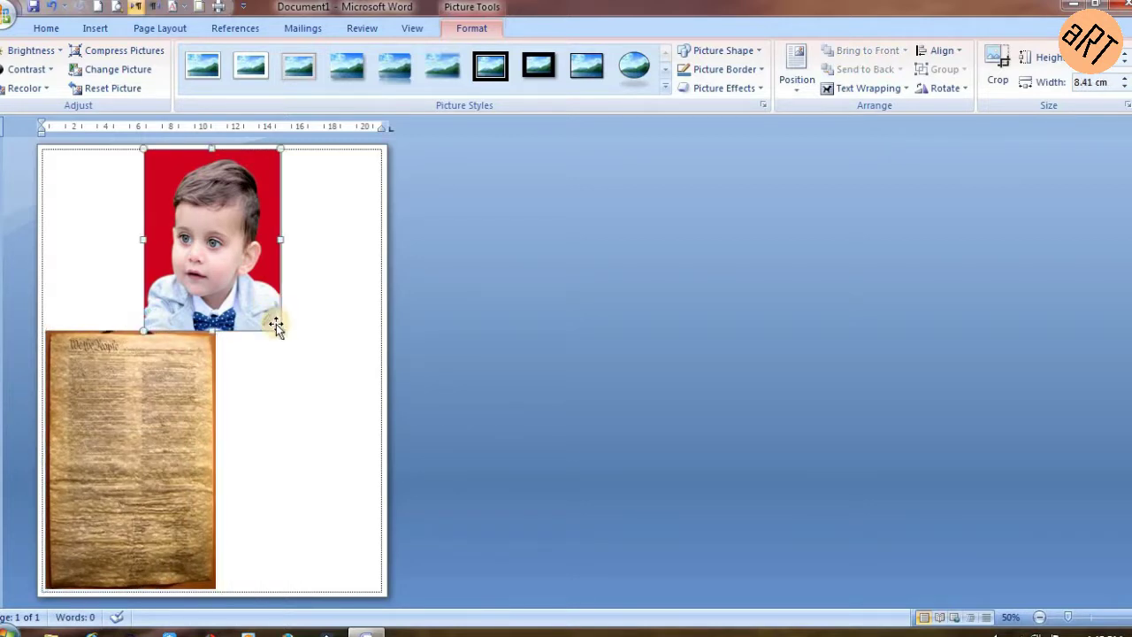
mouse_move(265, 310)
mouse_down()
mouse_move(266, 301)
mouse_move(279, 326)
mouse_up()
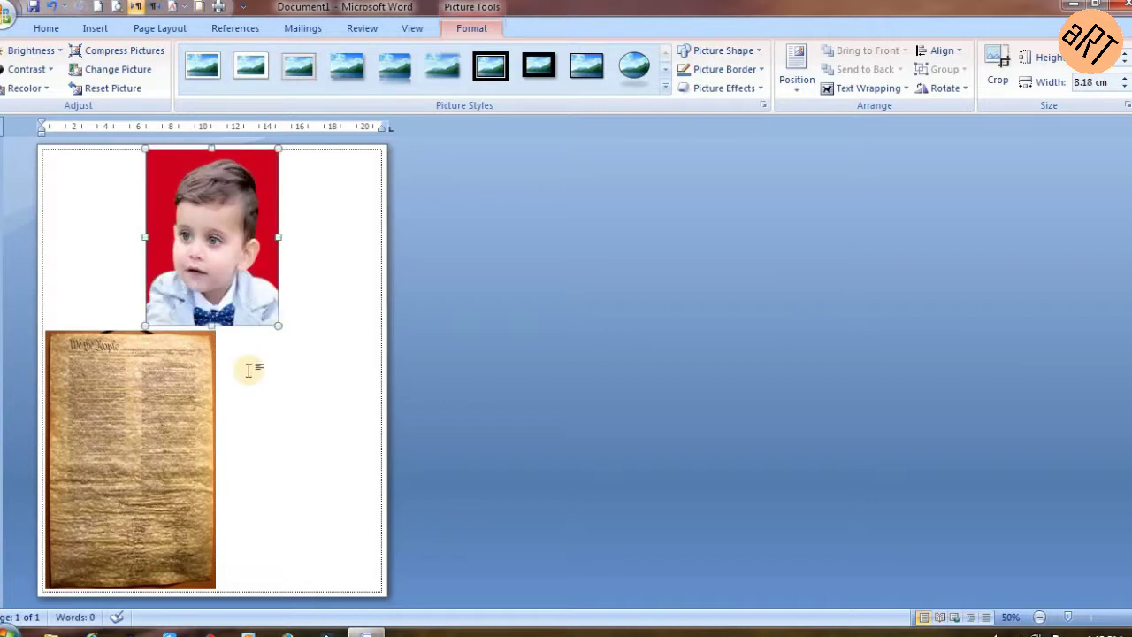
click(222, 571)
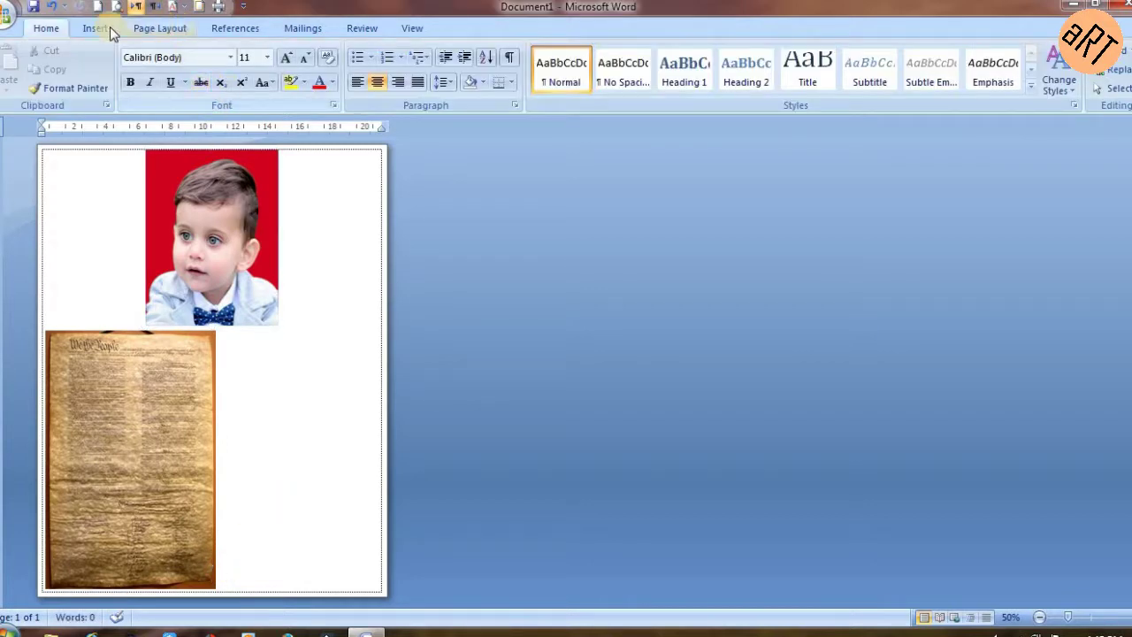
Insert image 2 from the DATA (D:) drive.
click(95, 28)
click(168, 67)
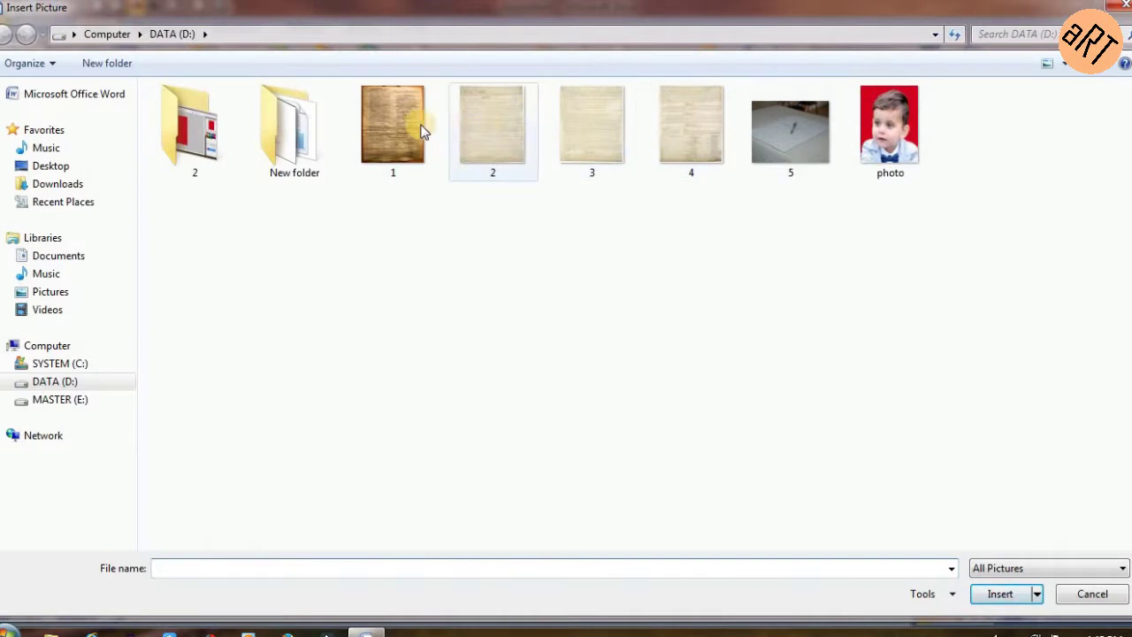
click(489, 118)
click(998, 598)
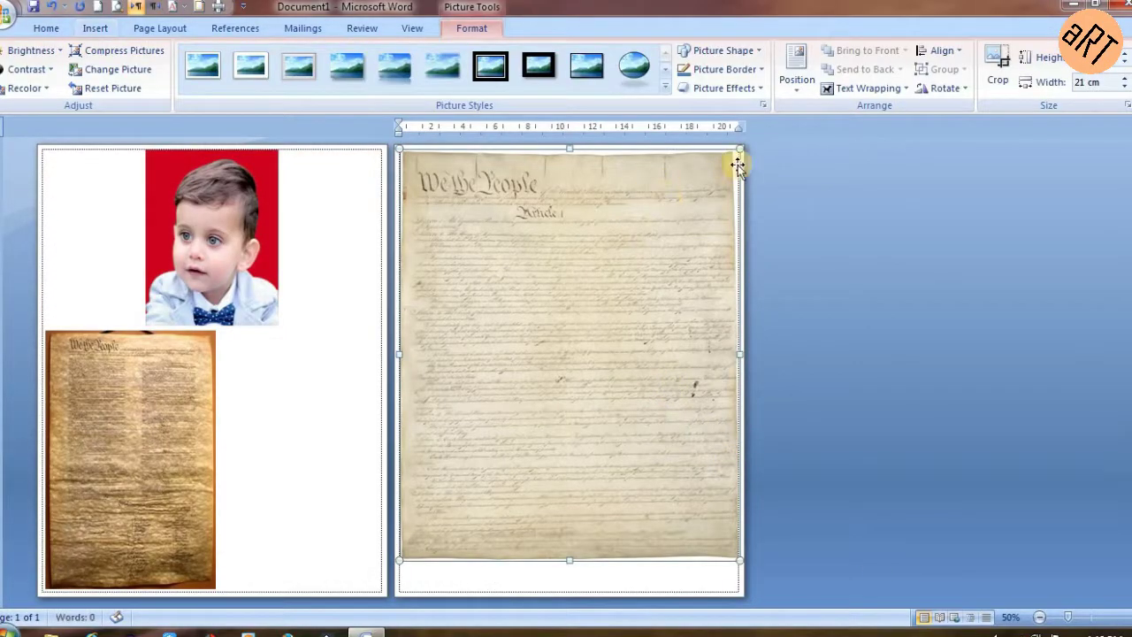
Shrink image 2 to 9.82 cm wide, float it in front of text, and place it at the lower right.
drag(741, 156, 537, 337)
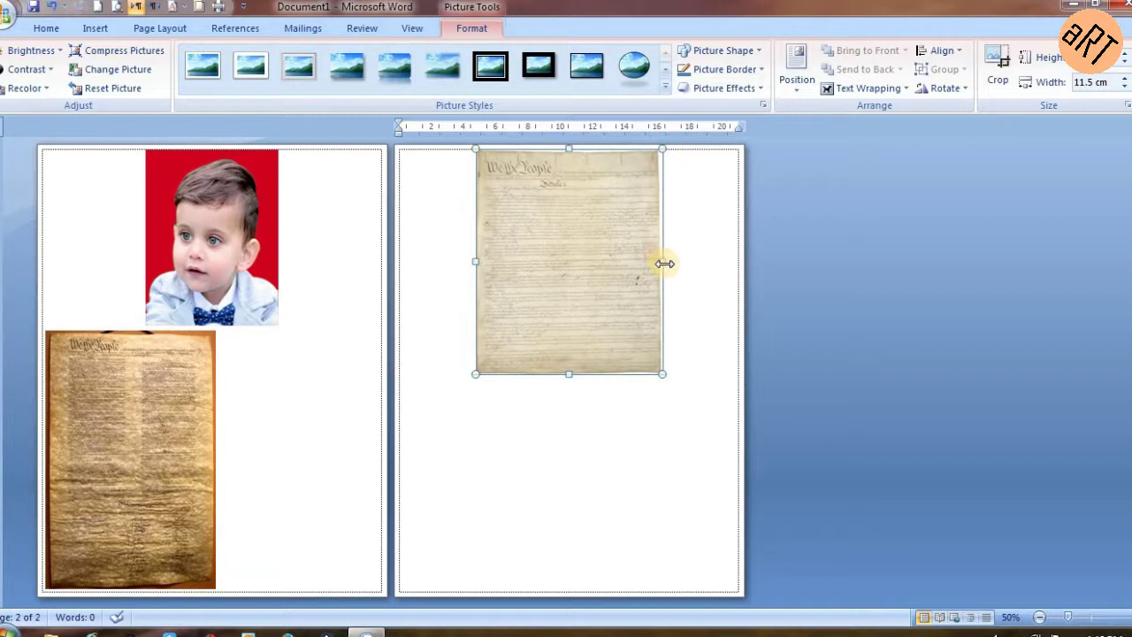
drag(661, 261, 635, 262)
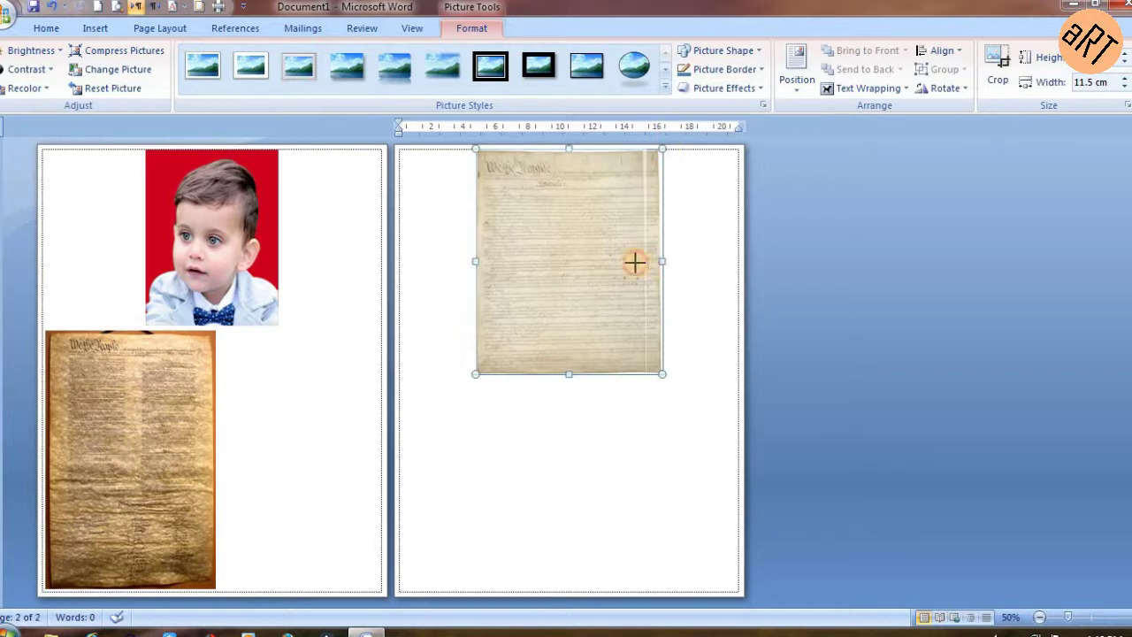
click(849, 89)
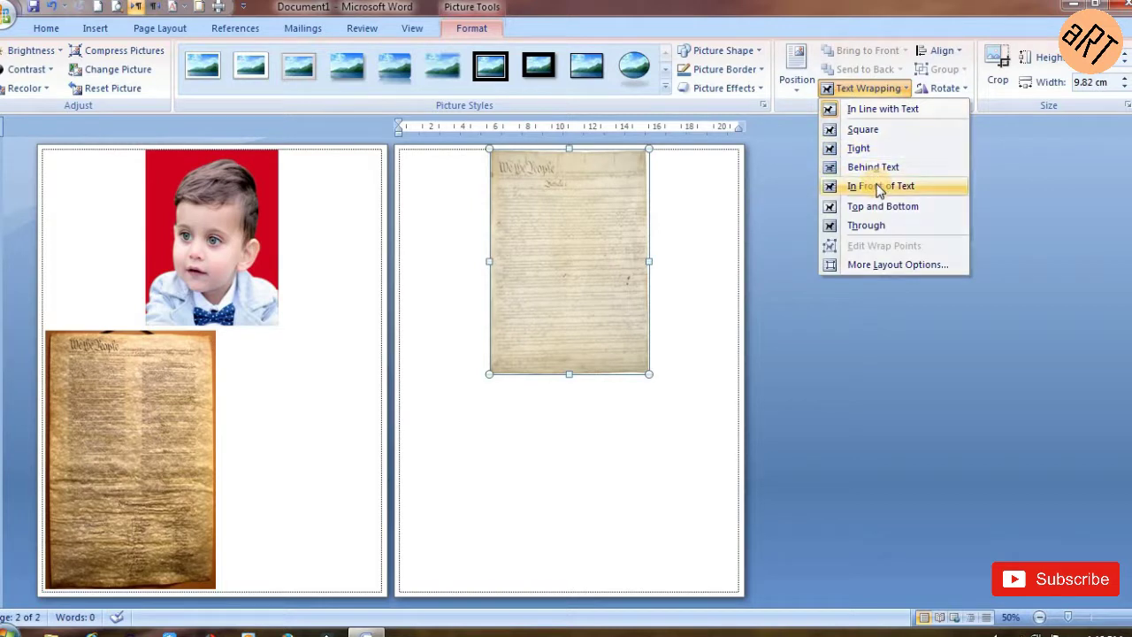
click(875, 188)
drag(171, 193, 263, 378)
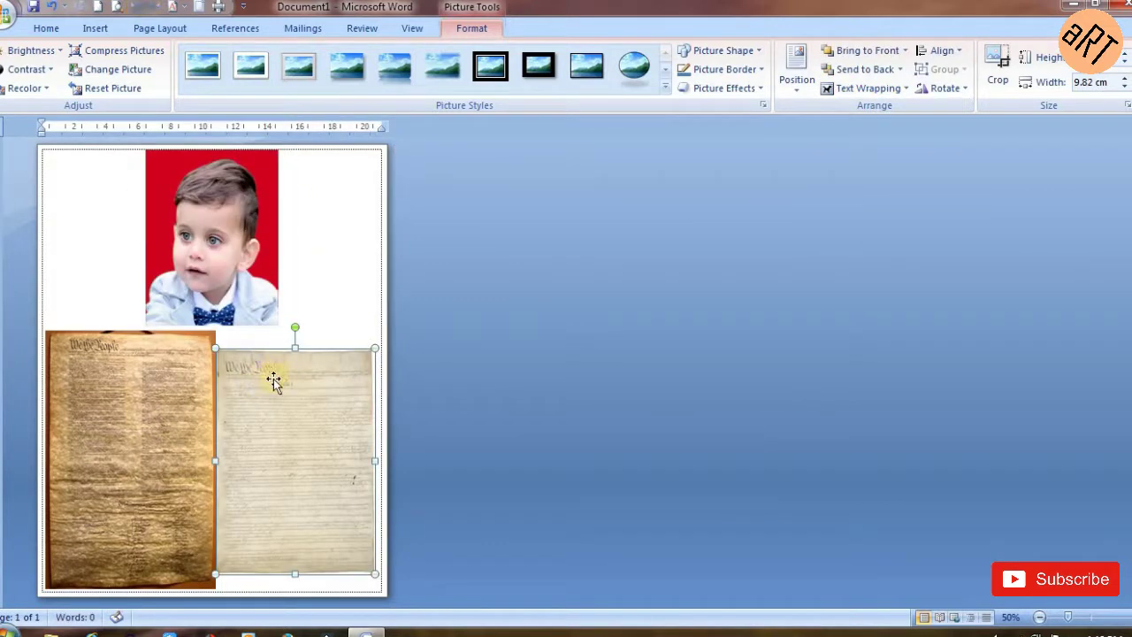
drag(274, 380, 287, 389)
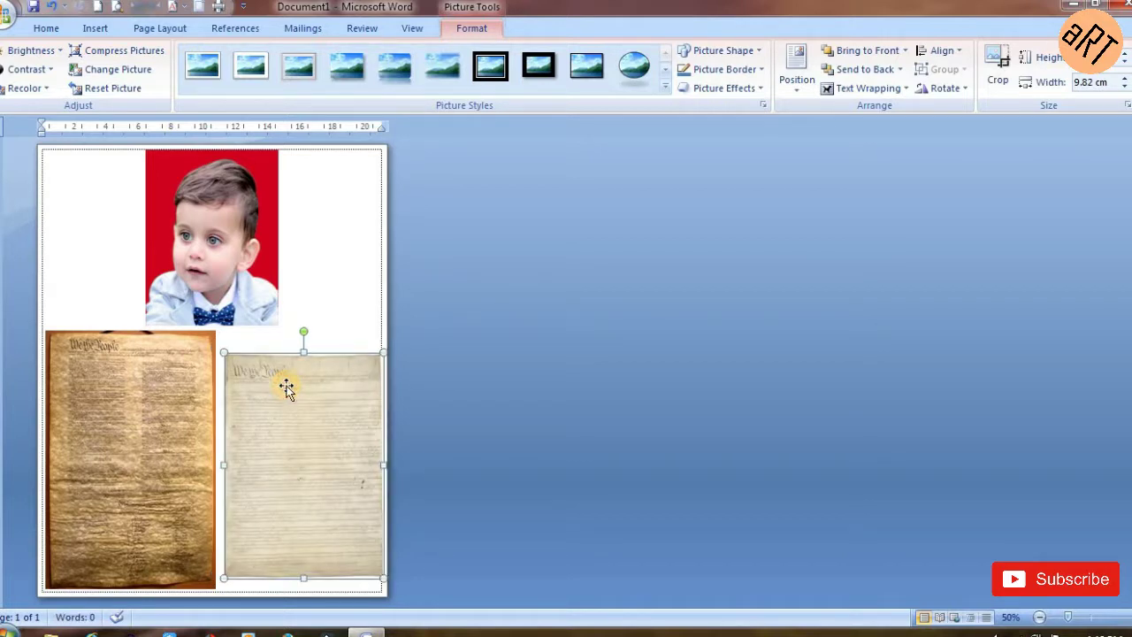
click(368, 305)
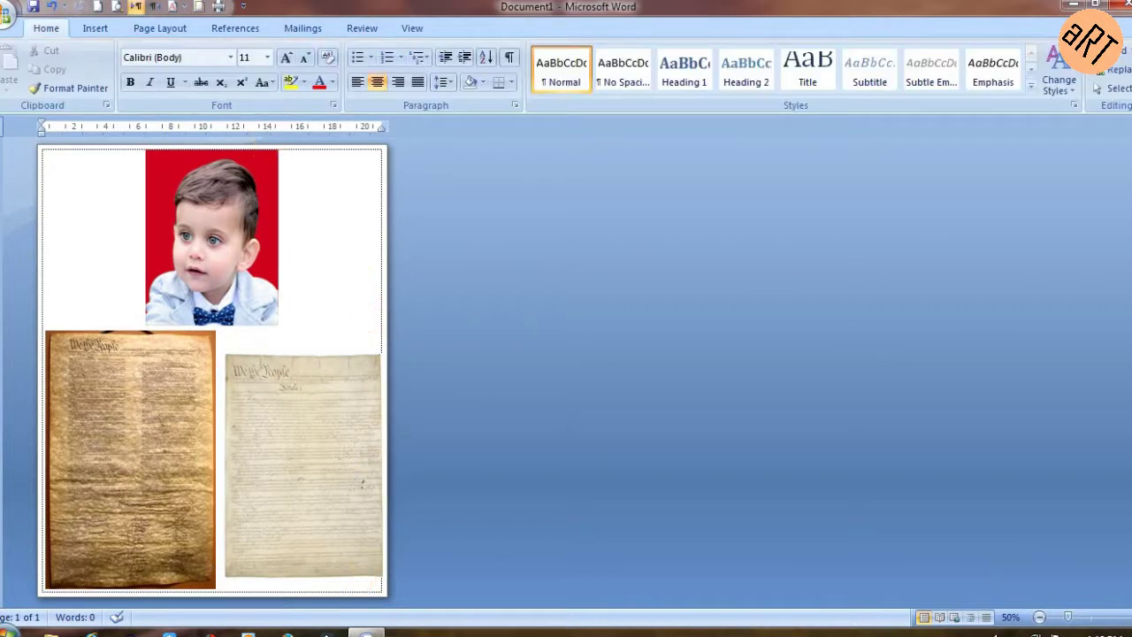
Insert image 3 from the DATA (D:) drive onto page two.
click(95, 28)
click(169, 68)
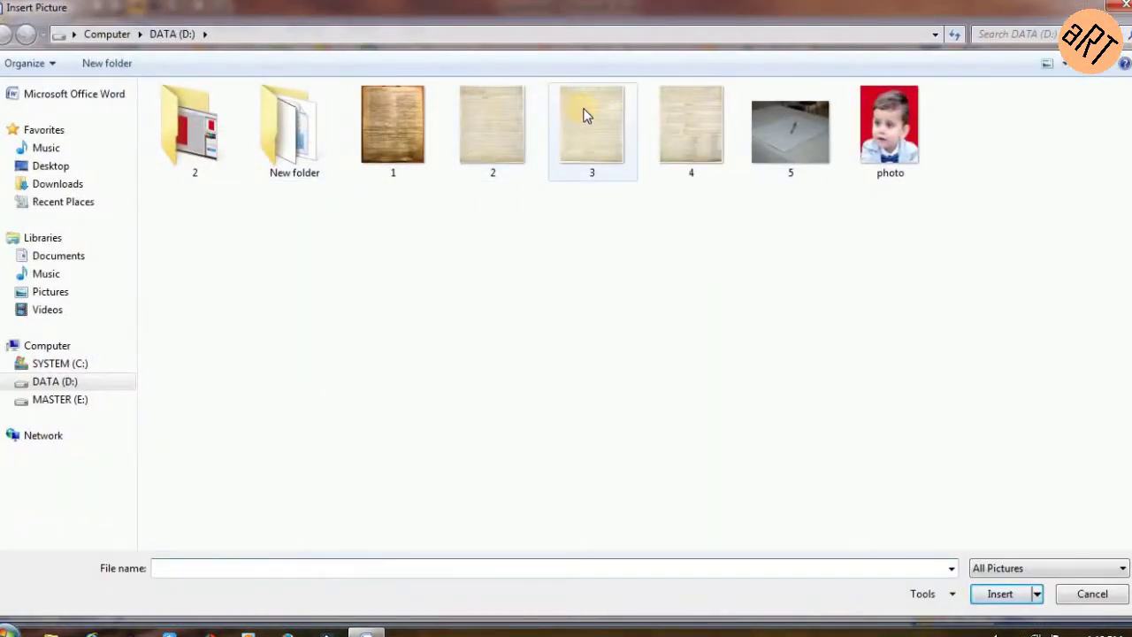
click(588, 115)
click(1008, 594)
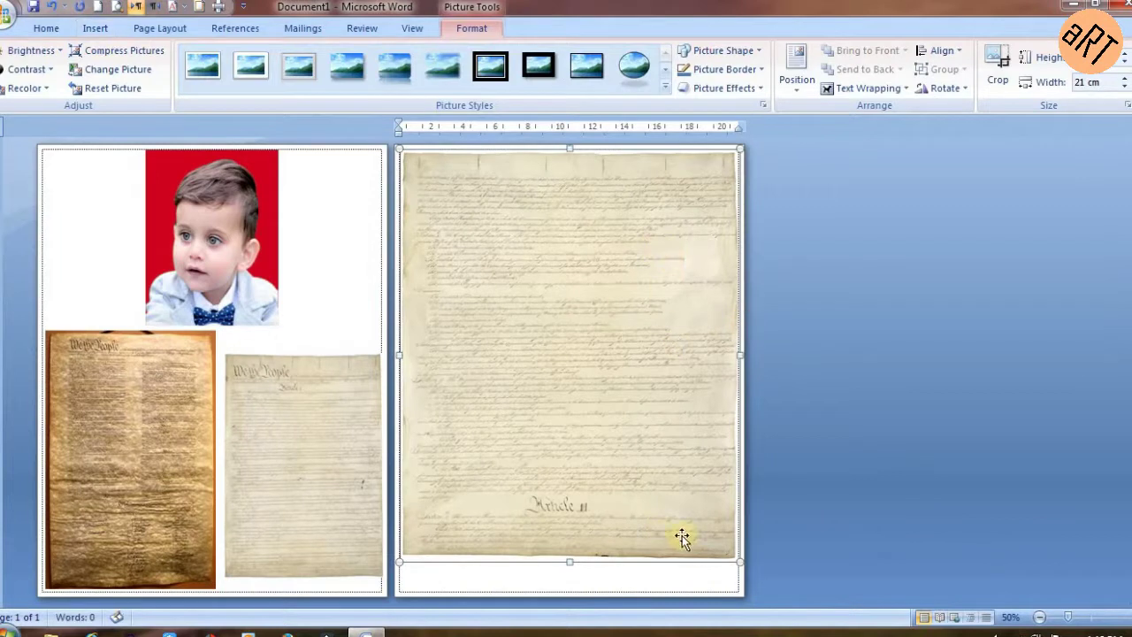
Shrink image 3 to about a third of the page width and align it left.
drag(738, 561, 577, 344)
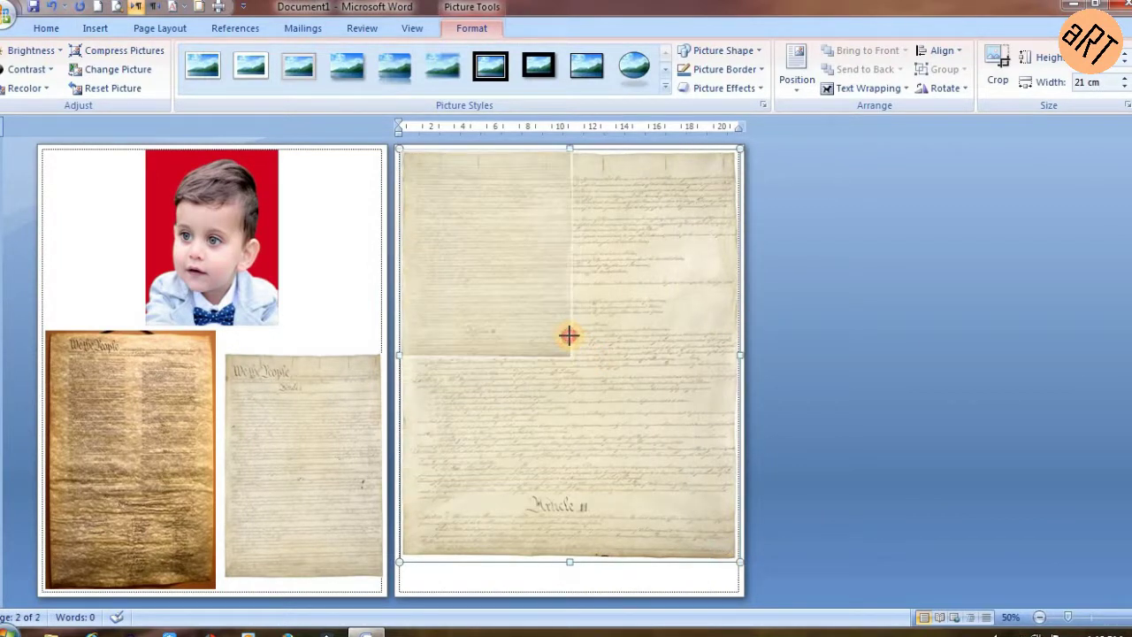
drag(576, 344, 569, 336)
click(569, 252)
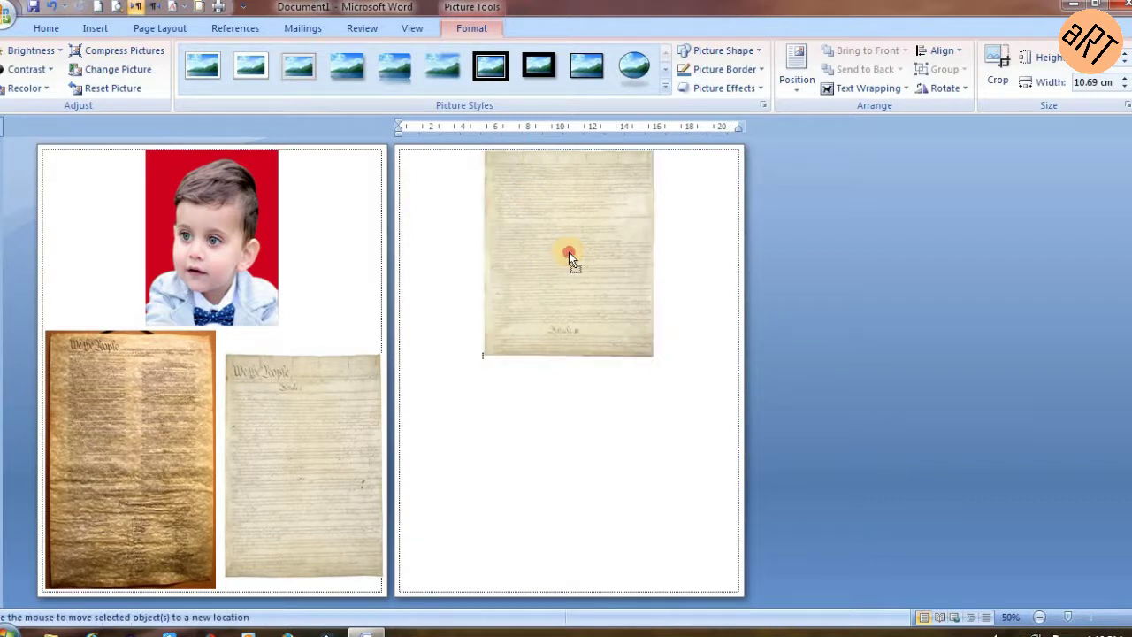
click(49, 29)
click(357, 82)
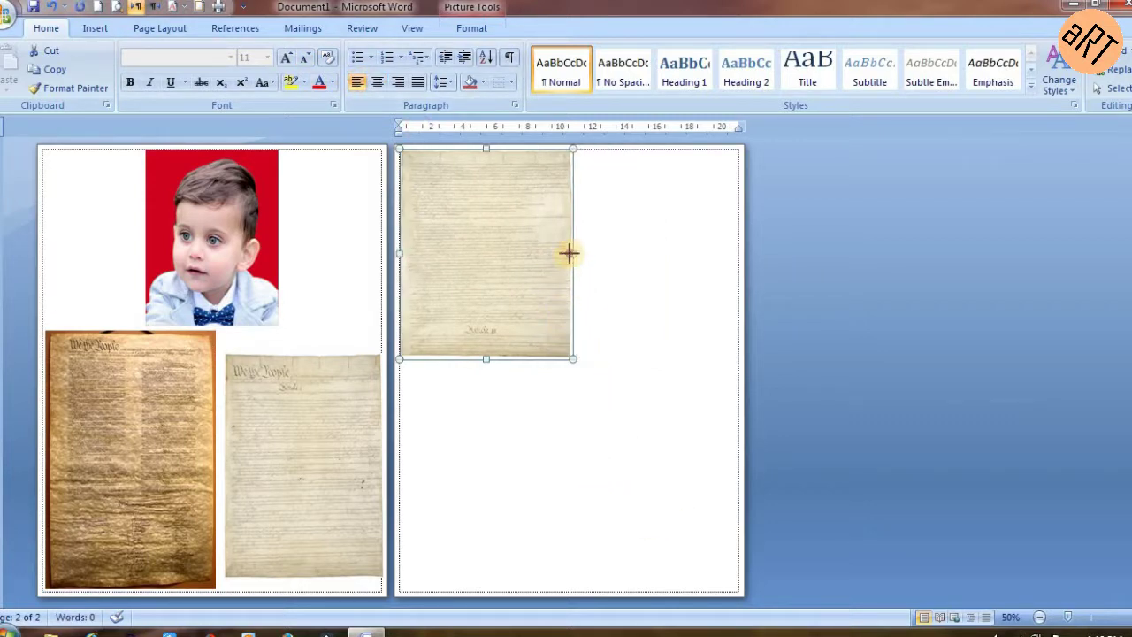
drag(570, 253, 555, 254)
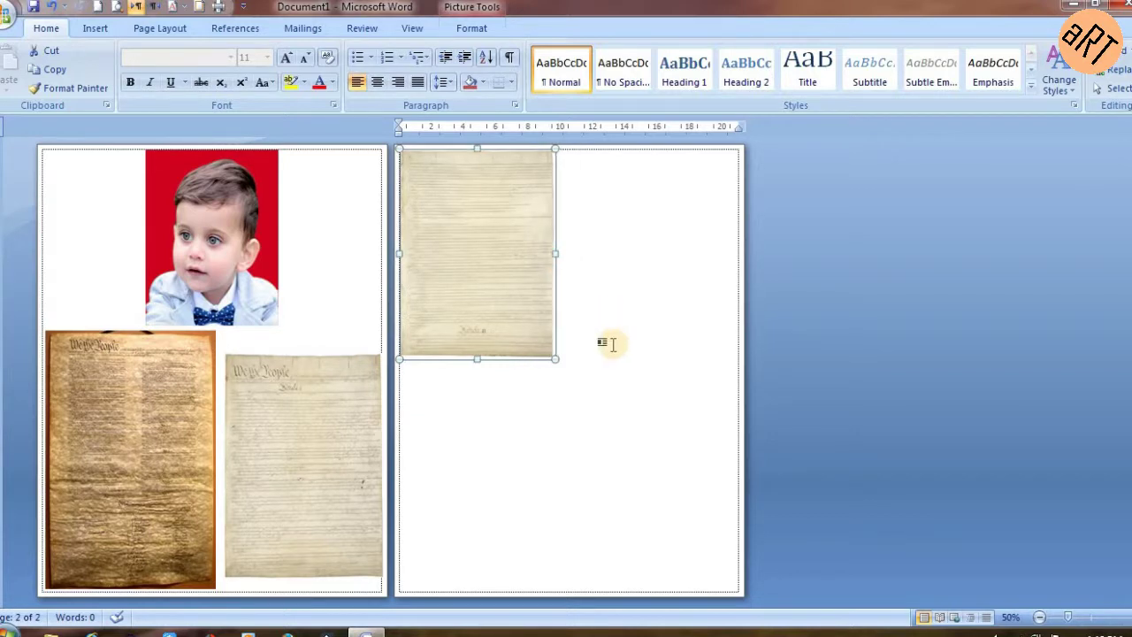
click(612, 344)
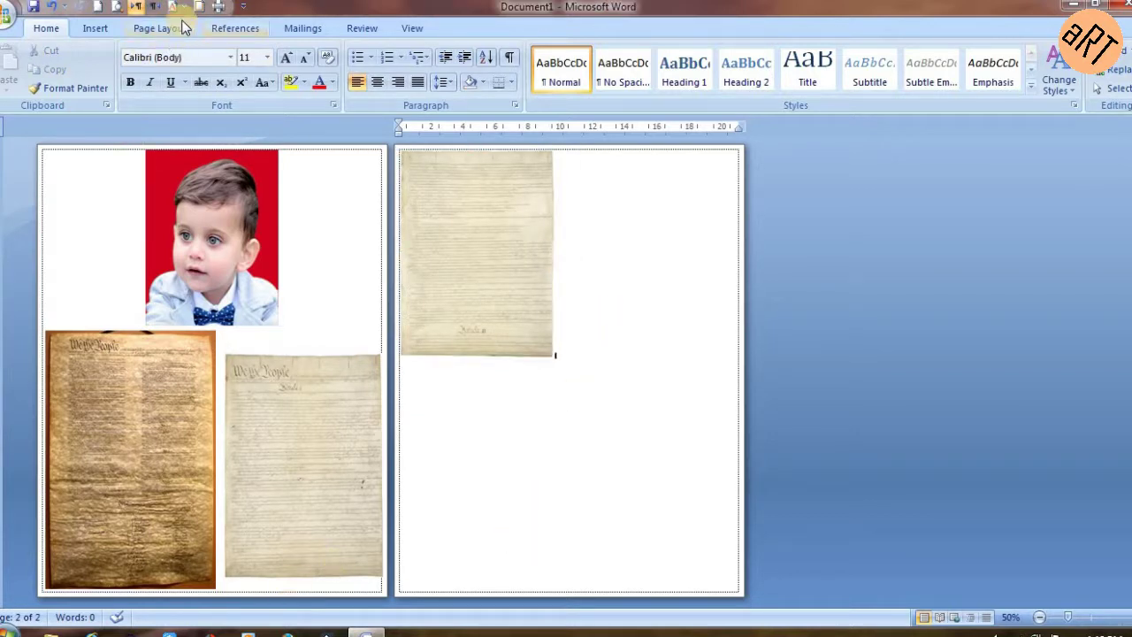
Insert image 4 from the DATA (D:) drive.
click(97, 27)
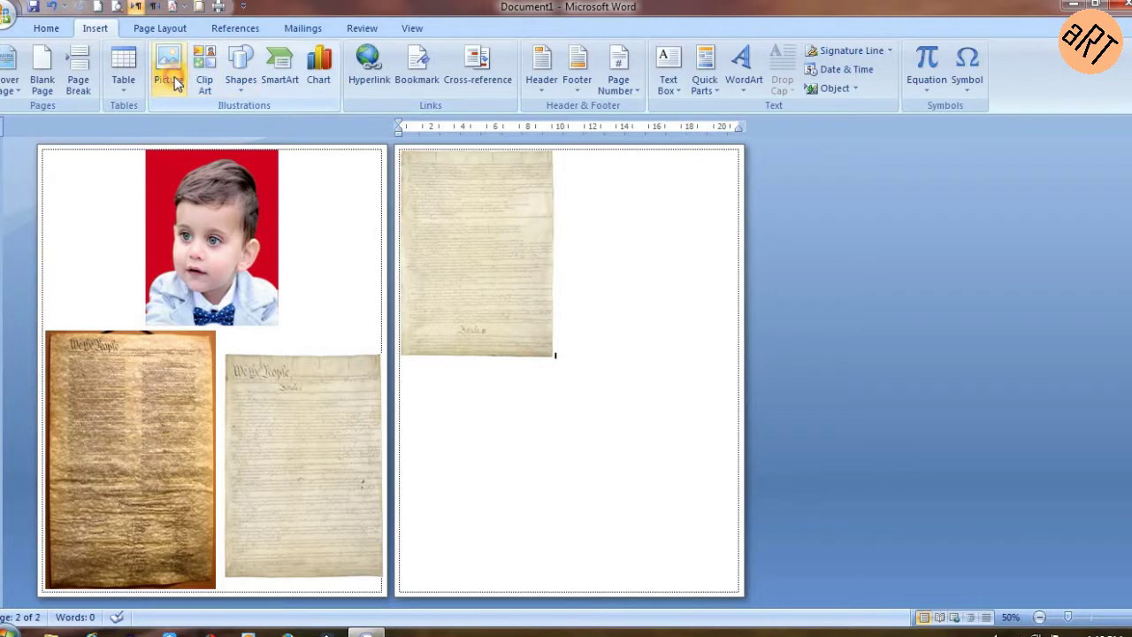
click(176, 83)
click(696, 155)
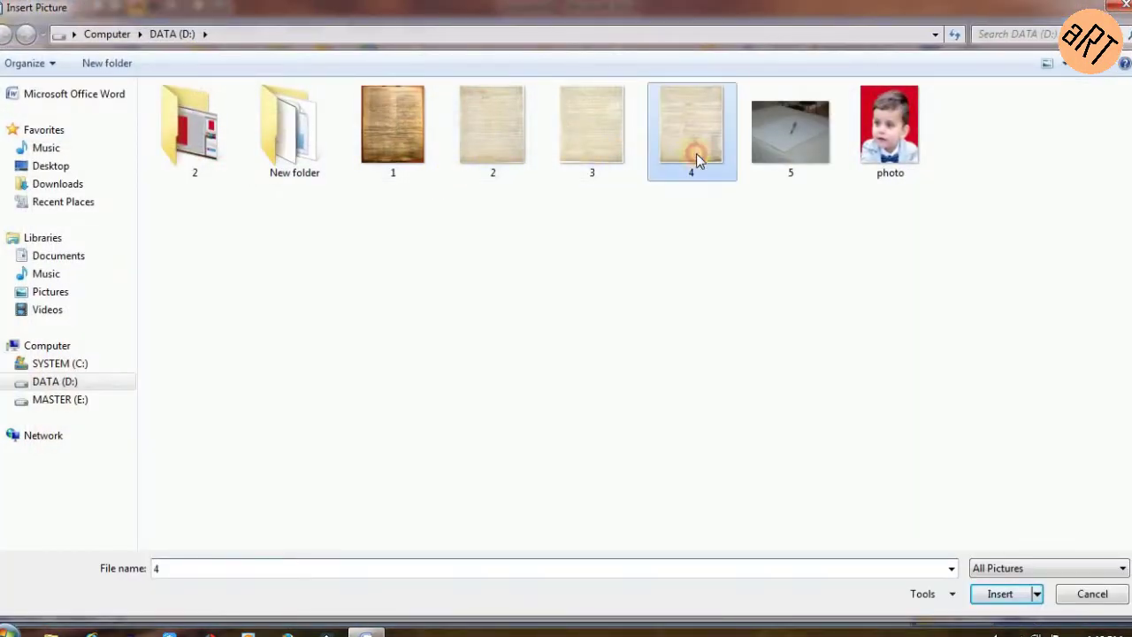
click(1000, 593)
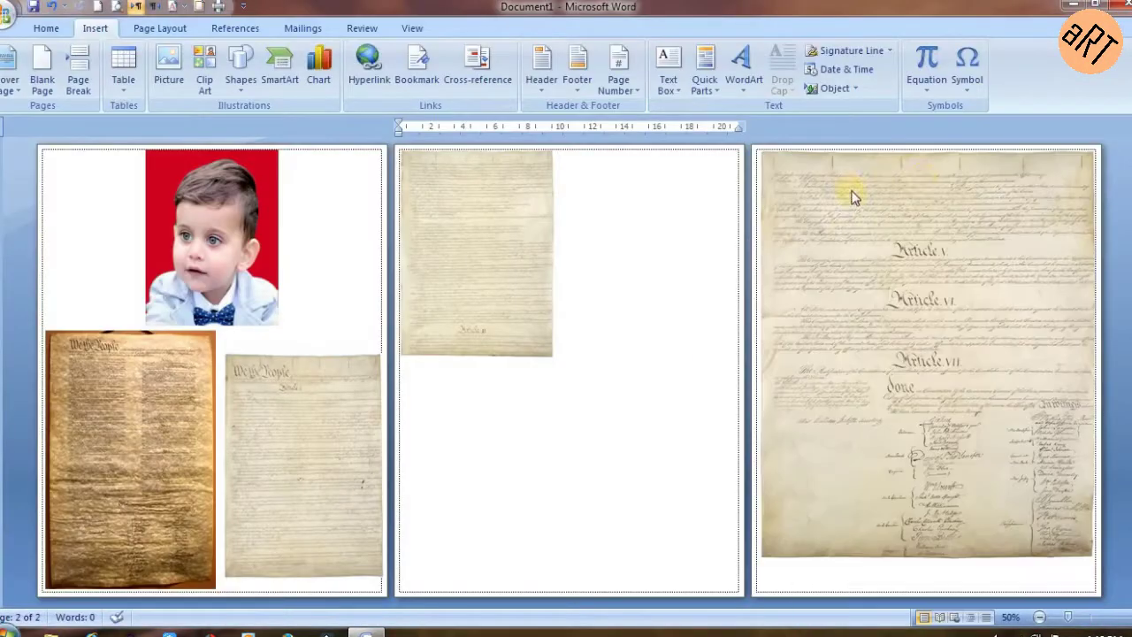
Shrink image 4 to 13.75 cm wide, float it in front of text, and move it onto page two.
drag(990, 216, 847, 289)
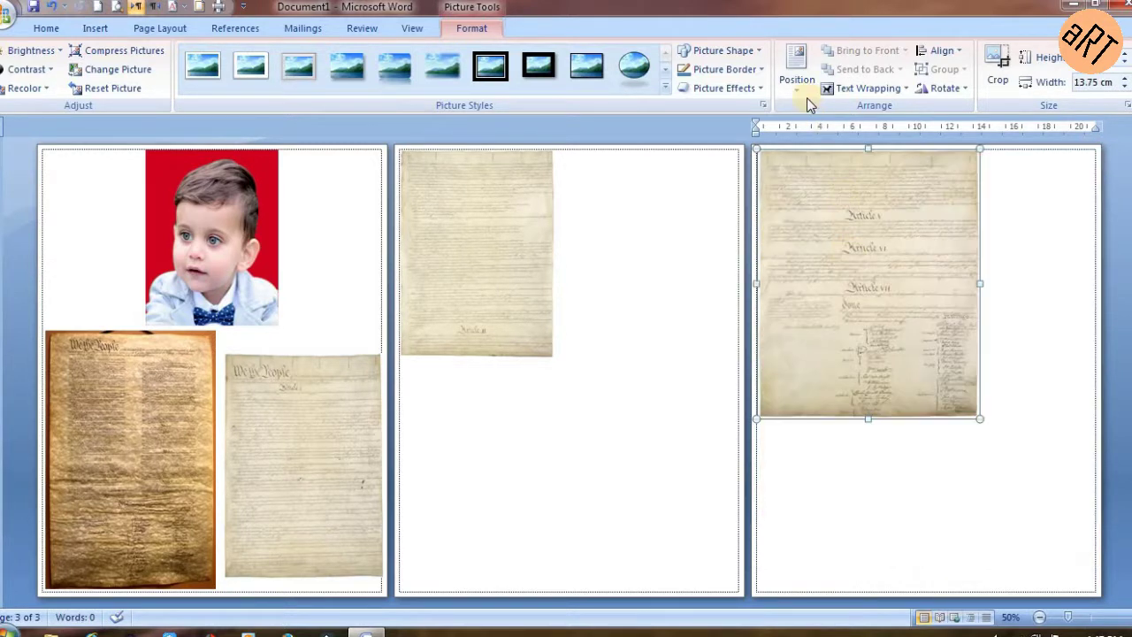
click(884, 89)
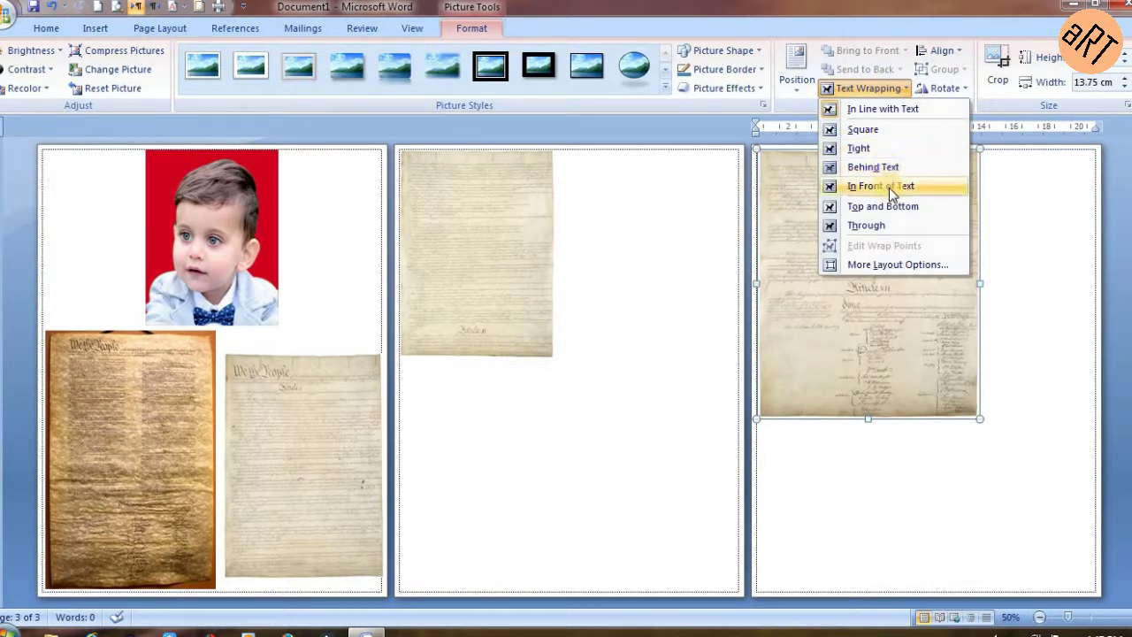
click(889, 225)
mouse_move(595, 314)
mouse_down()
mouse_move(635, 438)
mouse_move(657, 292)
mouse_up()
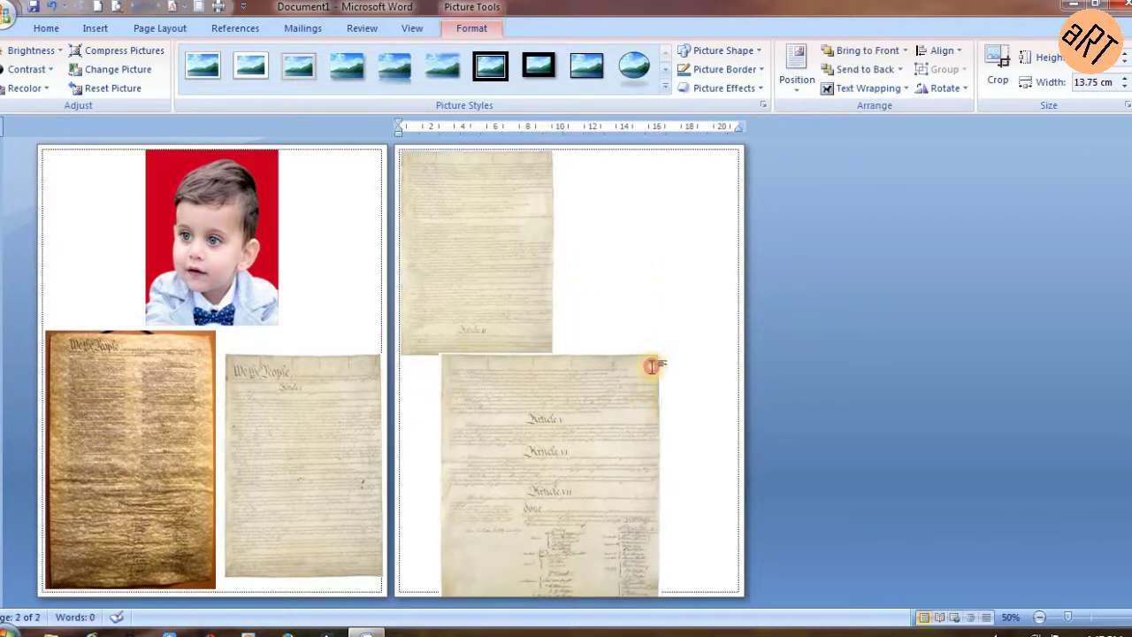
click(659, 355)
mouse_move(624, 381)
mouse_down()
mouse_move(571, 483)
mouse_move(689, 227)
mouse_up()
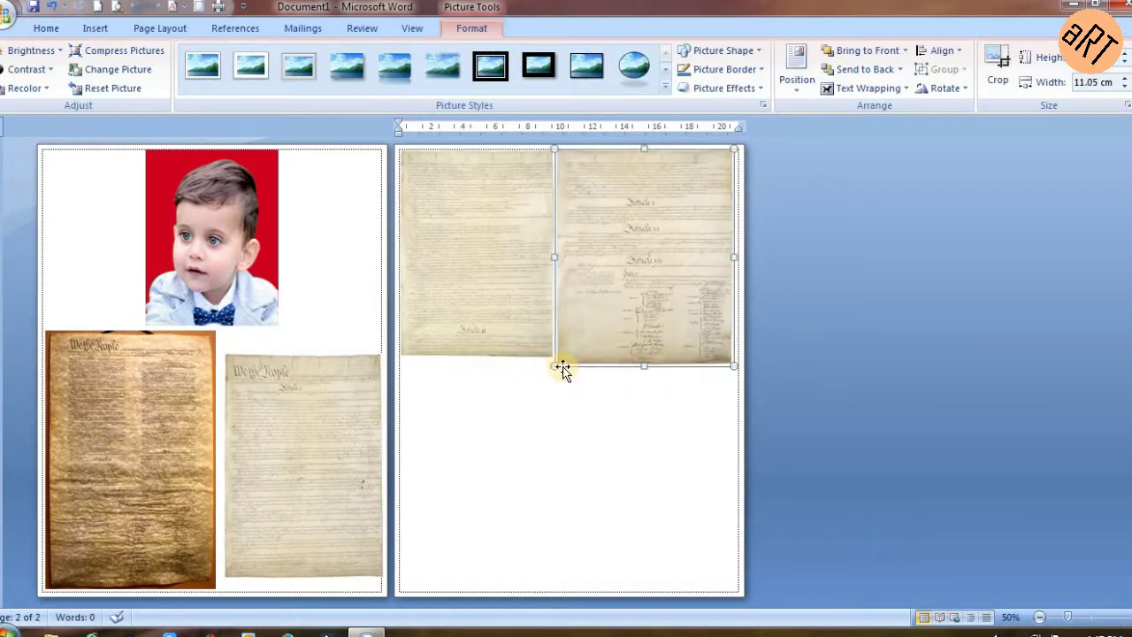
Fine-tune image 4 to 10.68 cm wide beside image 3 at the top right.
drag(557, 366, 567, 353)
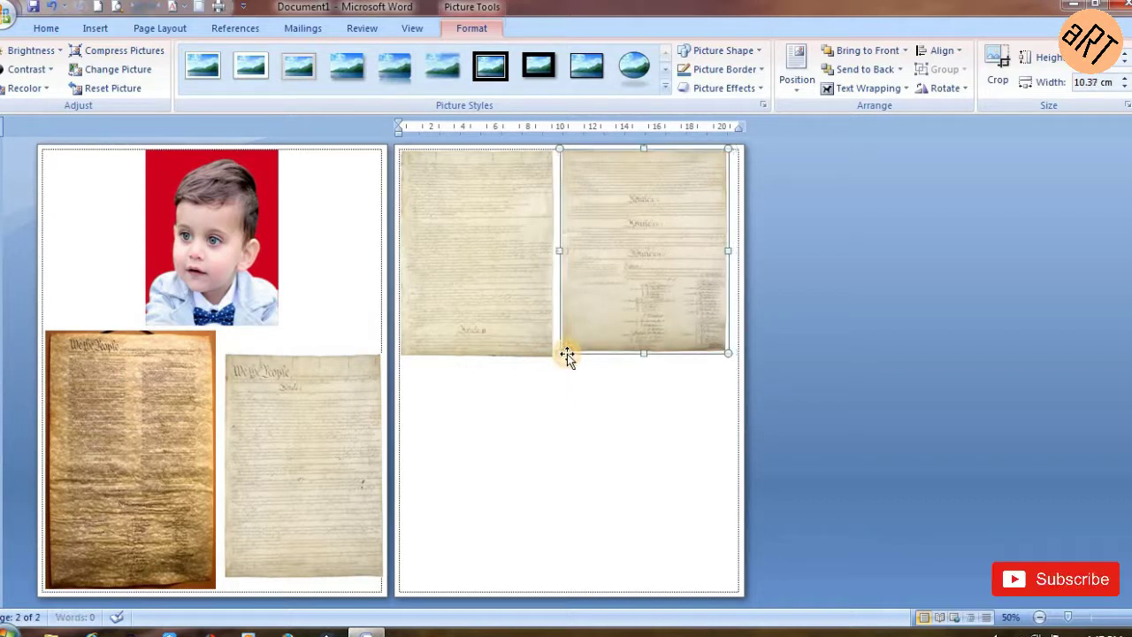
drag(557, 354, 553, 359)
drag(663, 287, 670, 288)
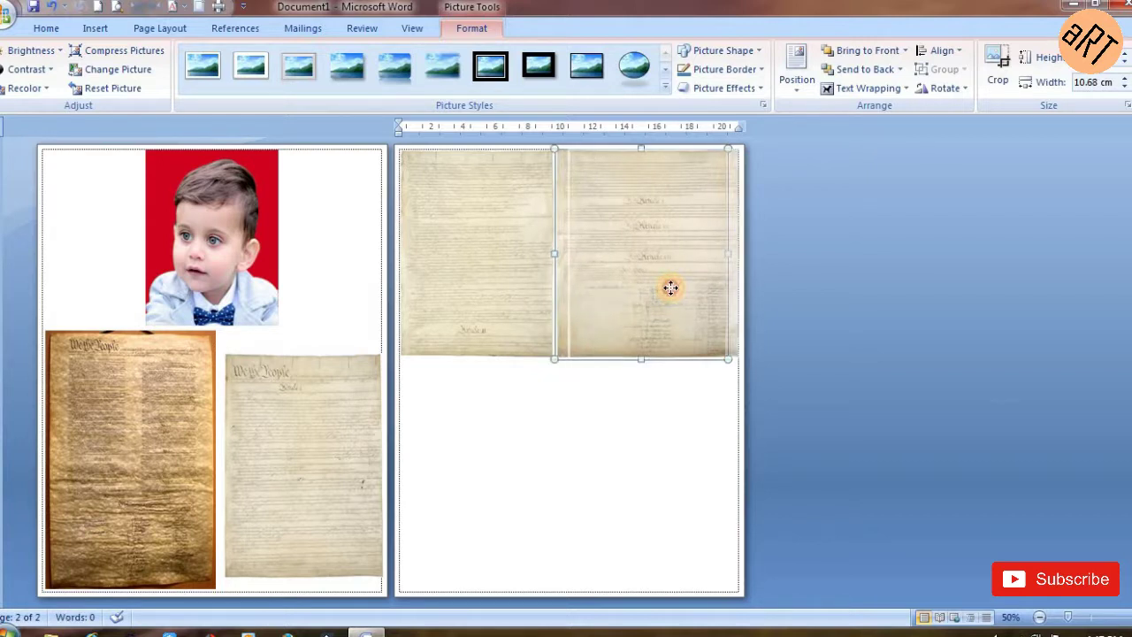
drag(671, 287, 669, 288)
click(617, 403)
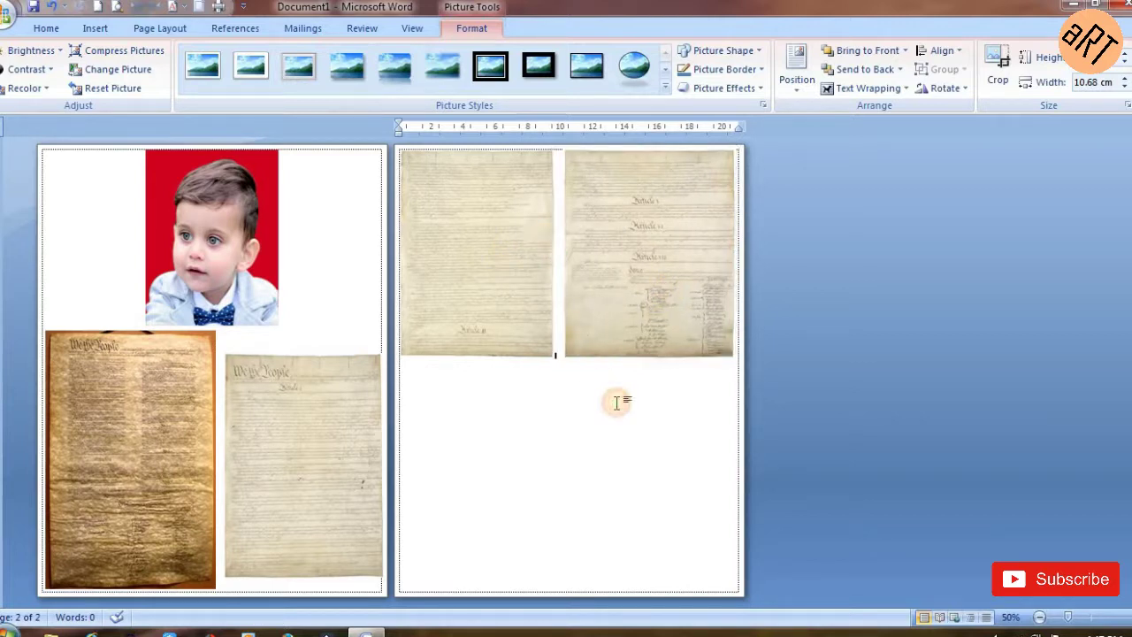
Insert image 5, the pen-on-document photo, after the second picture.
click(737, 353)
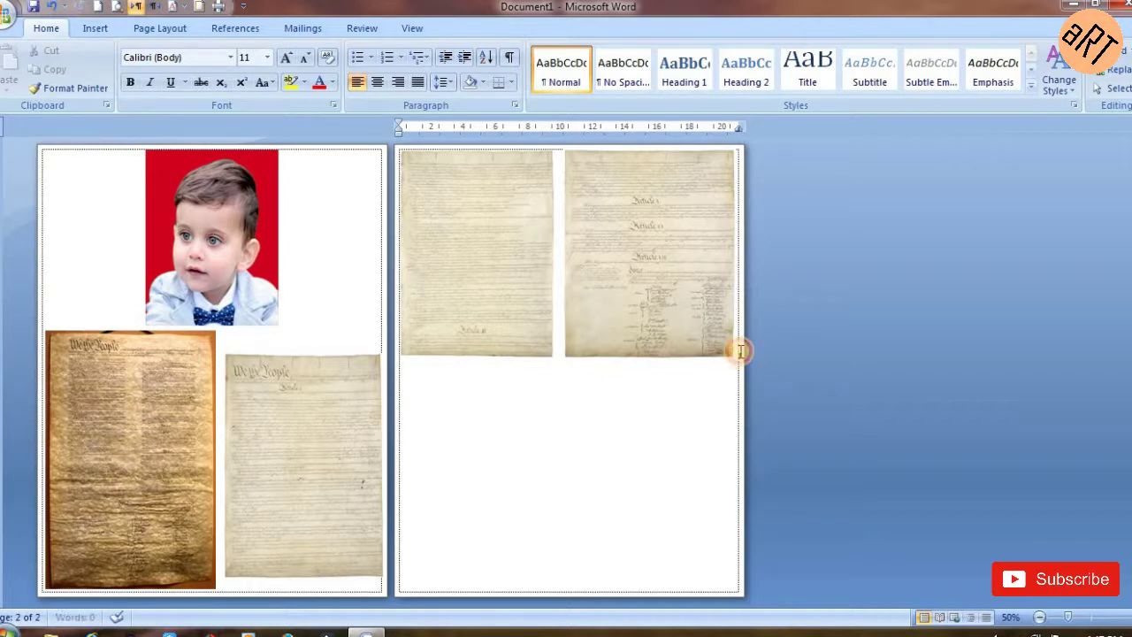
click(105, 31)
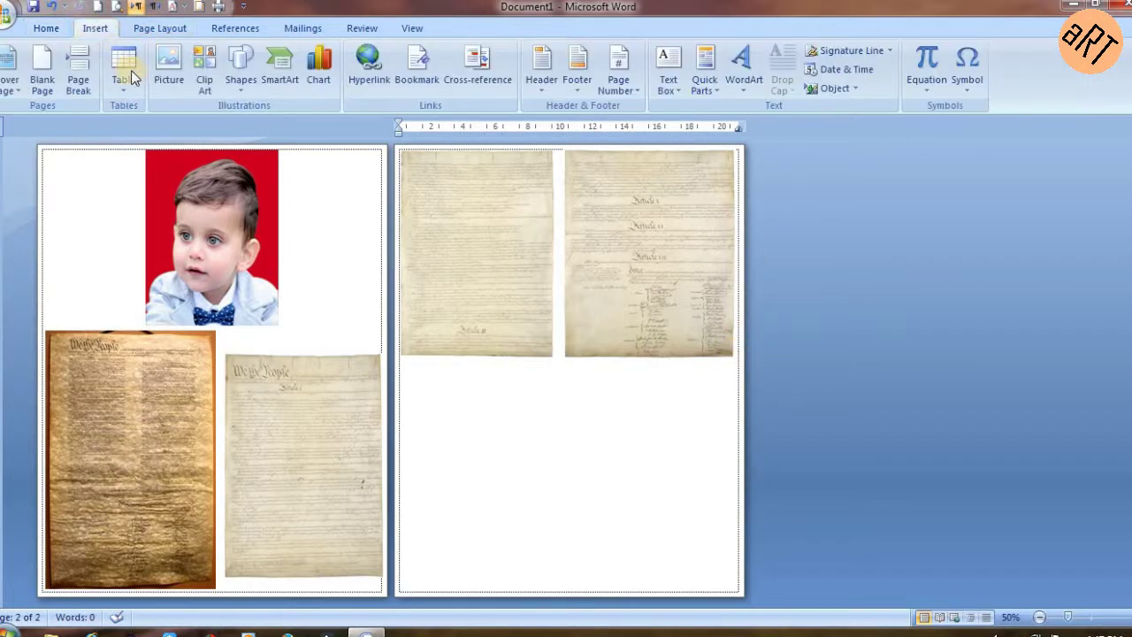
click(169, 79)
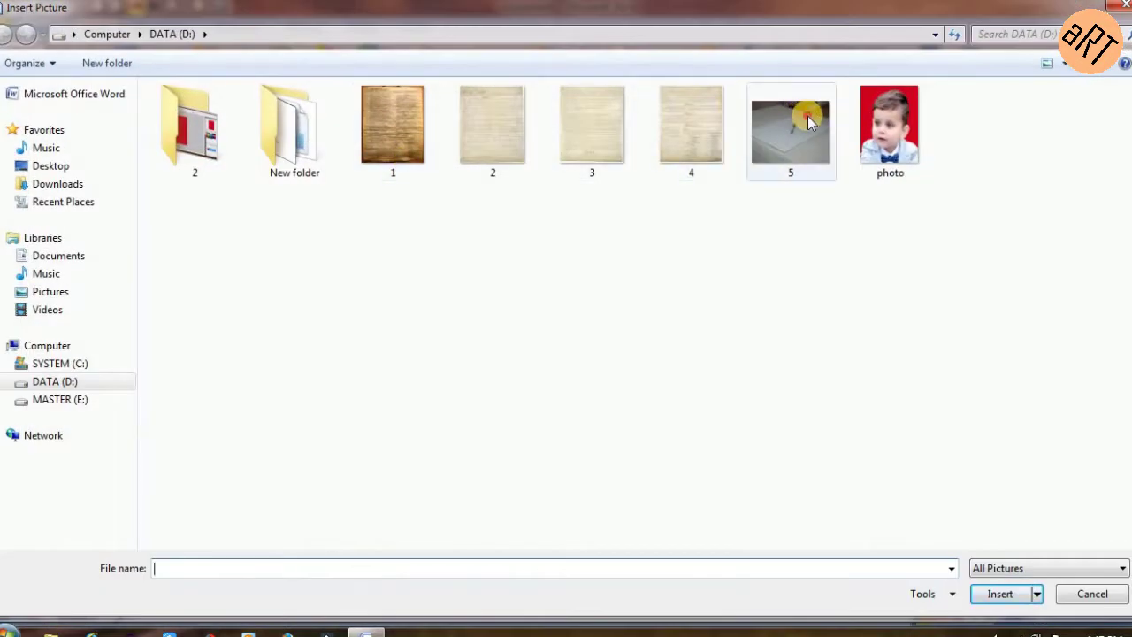
click(809, 122)
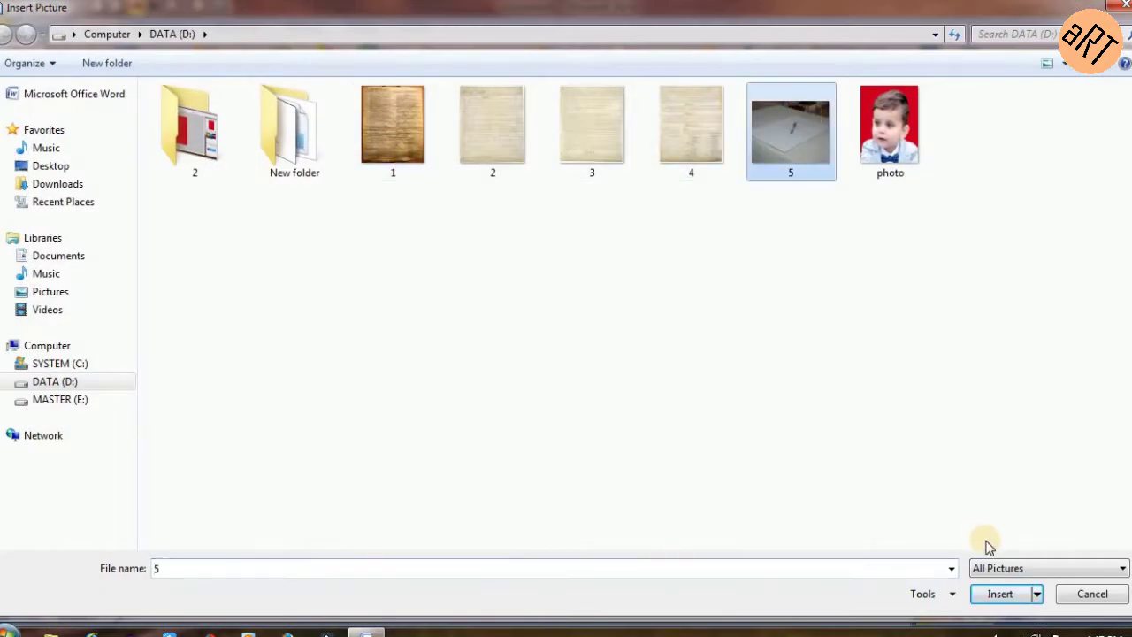
click(1000, 593)
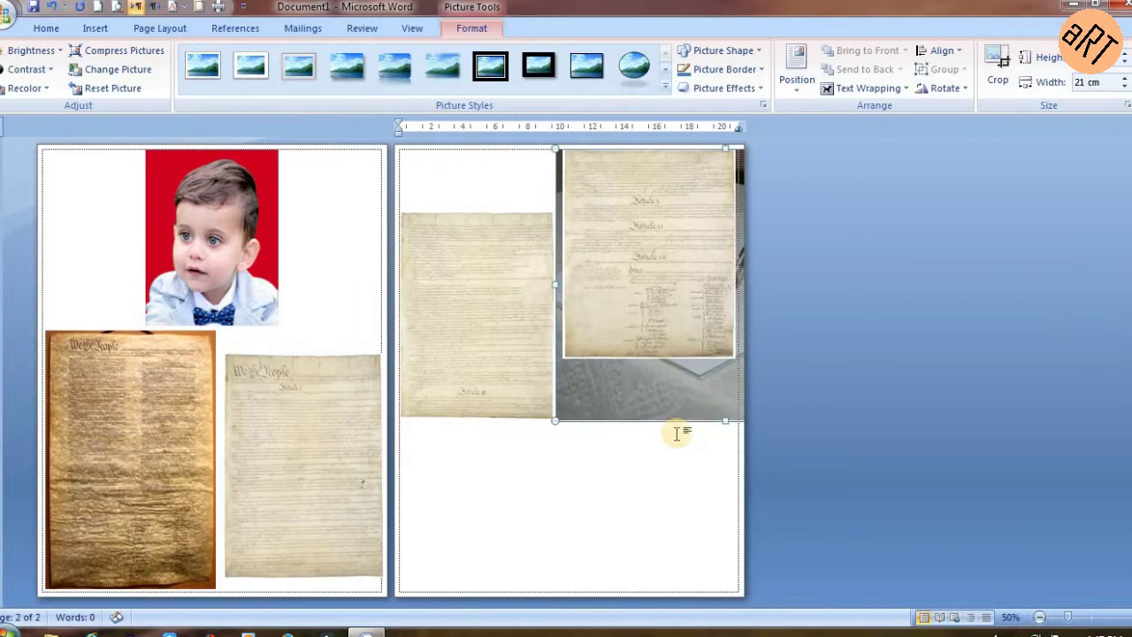
Float the pen photo in front of text and centre it below the two top pictures.
click(668, 490)
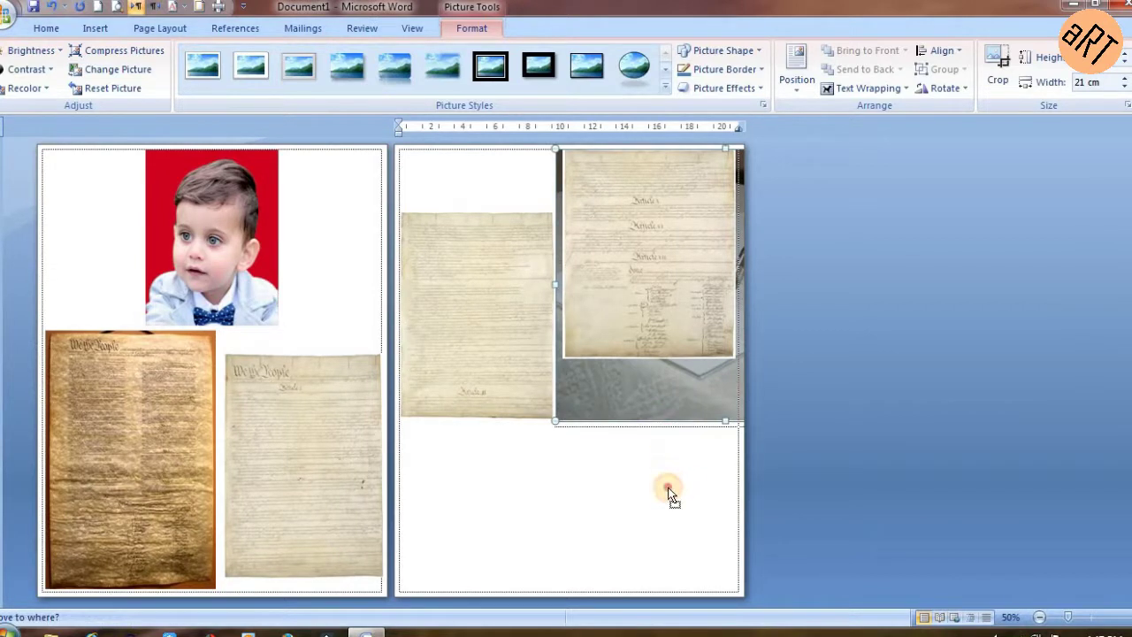
click(862, 88)
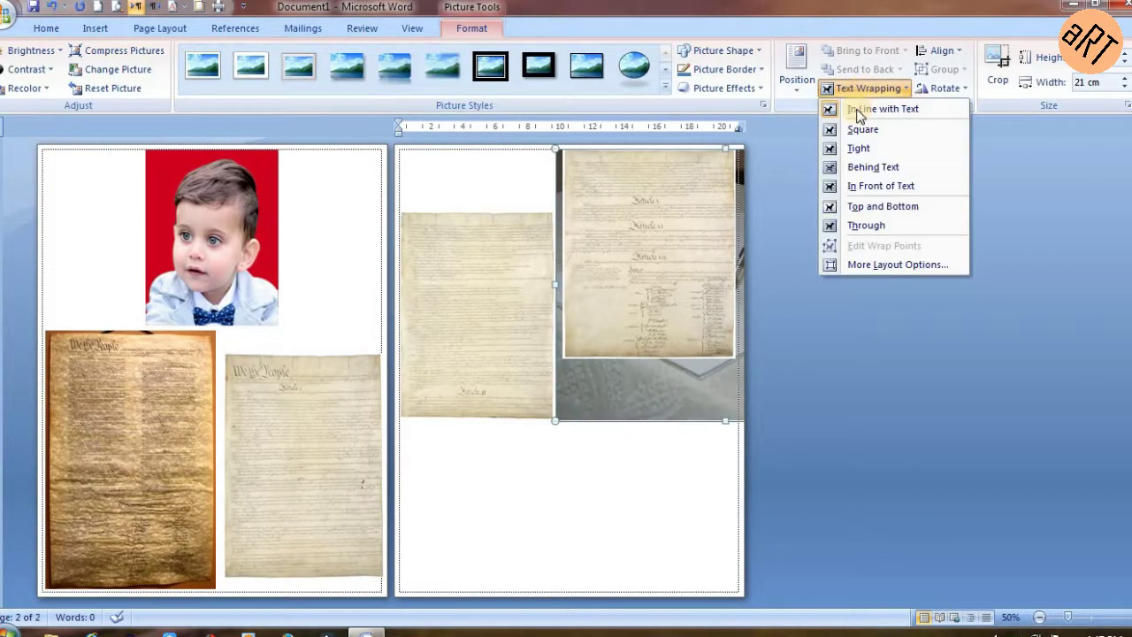
click(869, 186)
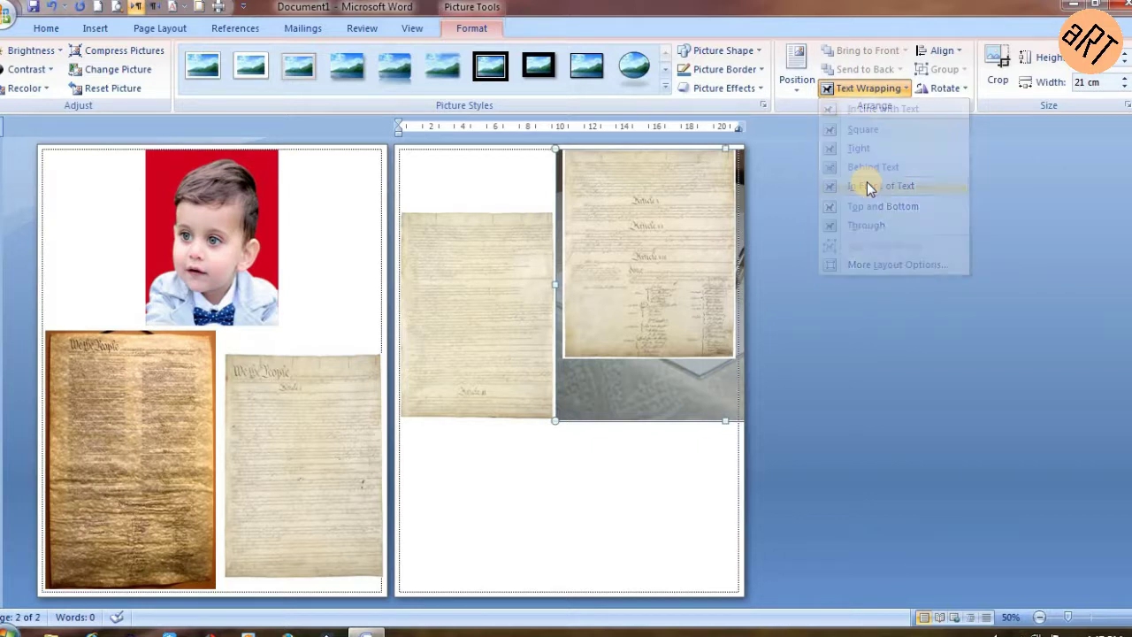
drag(694, 297, 520, 448)
mouse_move(412, 336)
mouse_down()
mouse_move(591, 439)
mouse_move(572, 425)
mouse_move(651, 453)
mouse_up()
click(719, 392)
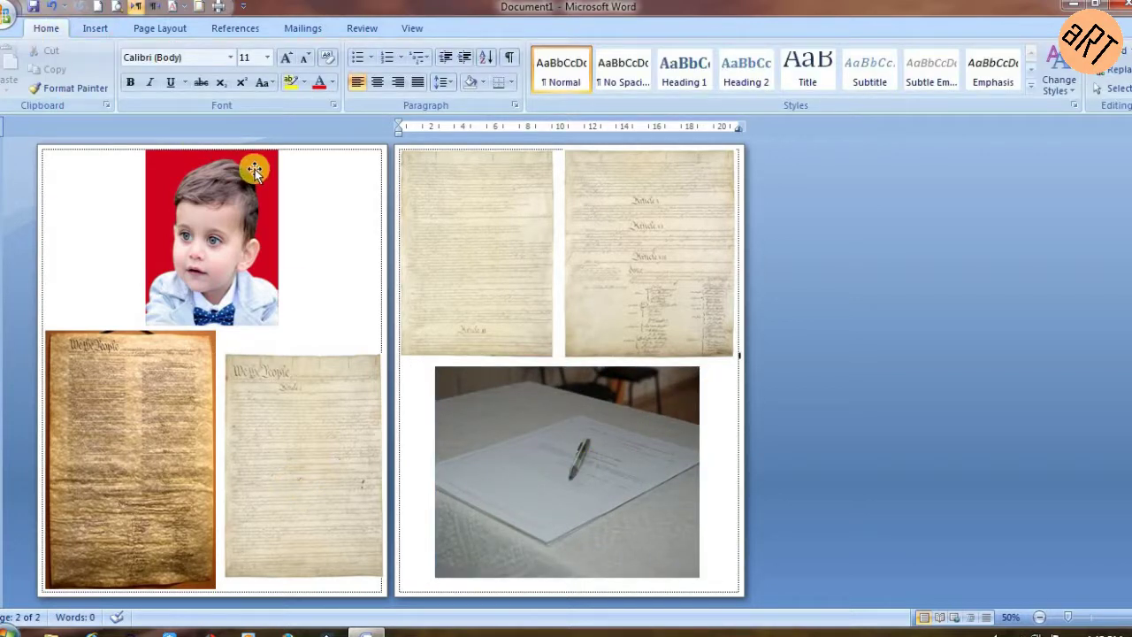
Open Save As on the DATA (D:) drive and replace the default file name.
click(6, 24)
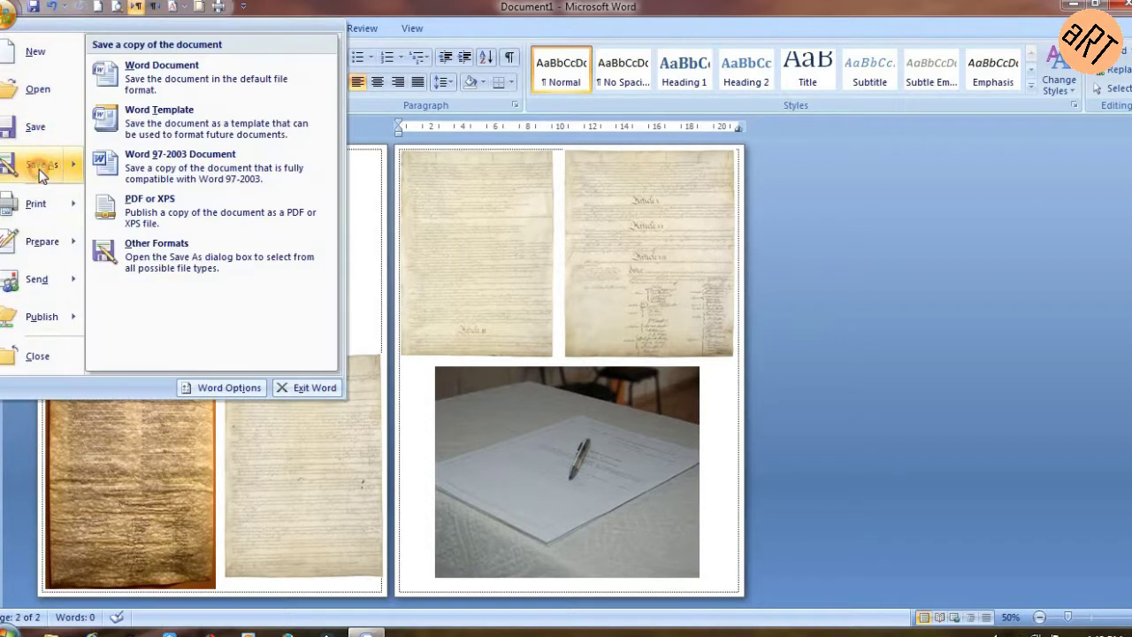
click(41, 168)
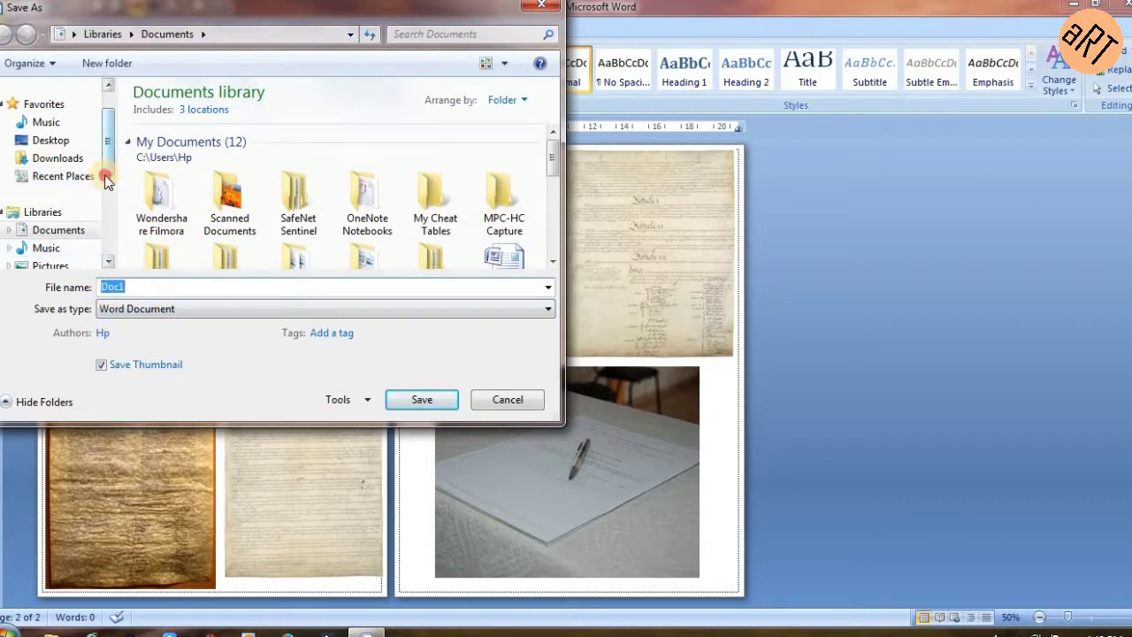
drag(106, 179, 107, 255)
click(66, 176)
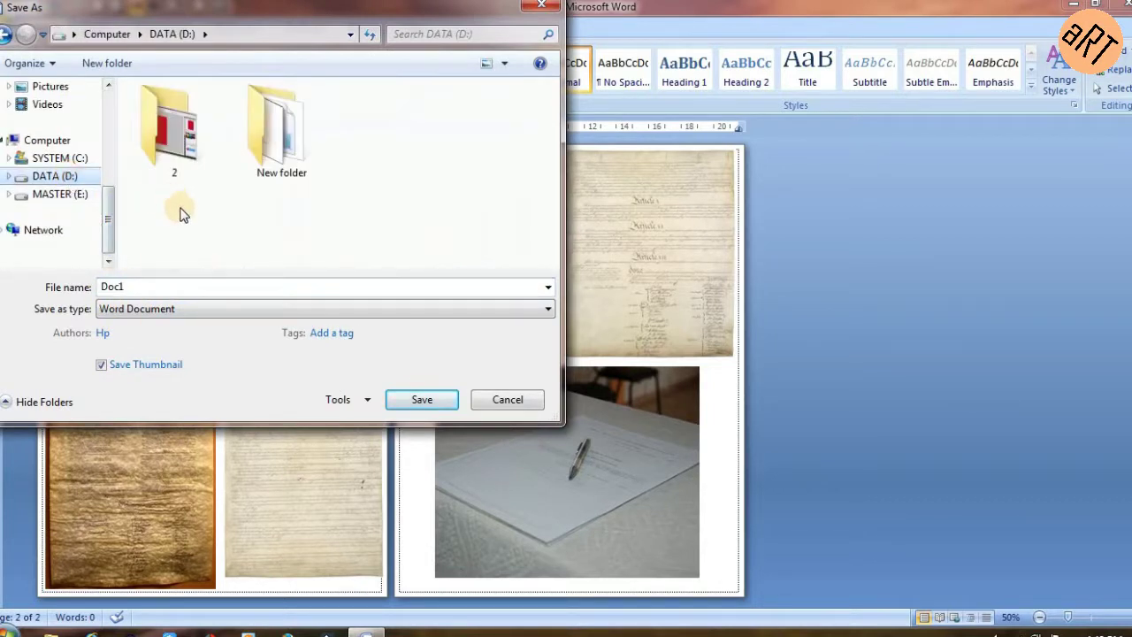
double_click(157, 290)
text(document berkas)
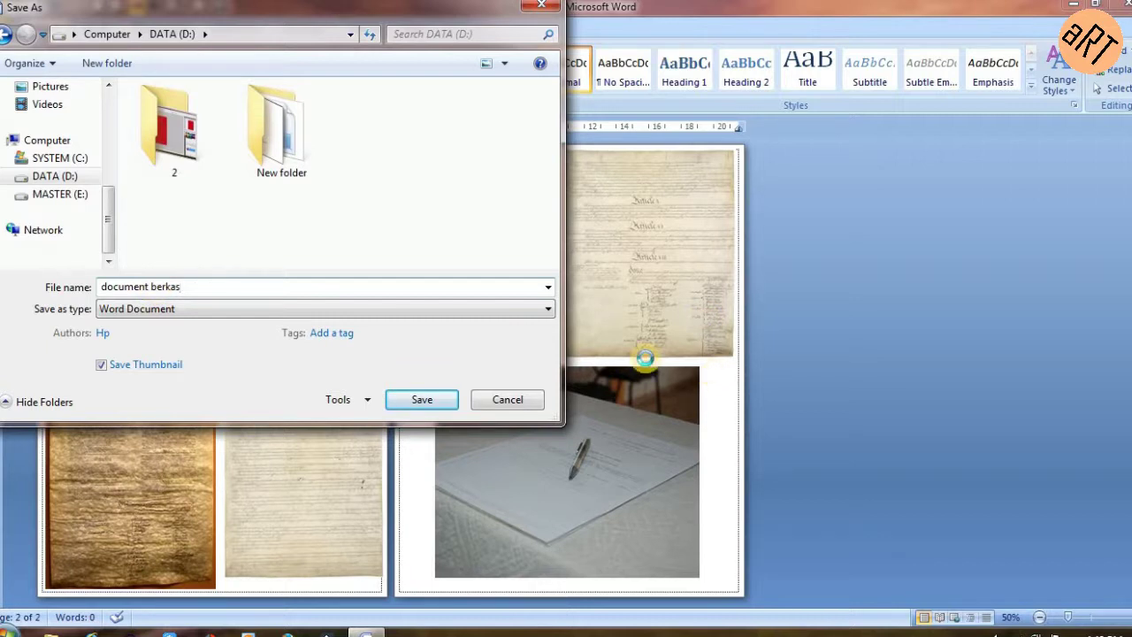
Publish as PDF 'document berkas' with Standard optimisation.
click(312, 309)
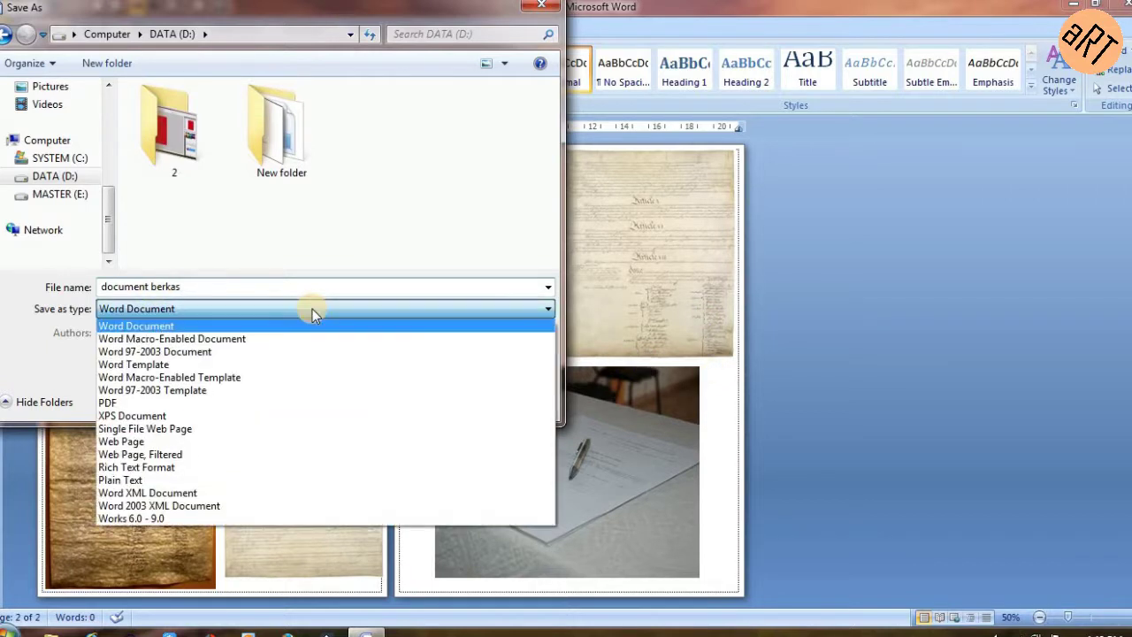
click(111, 404)
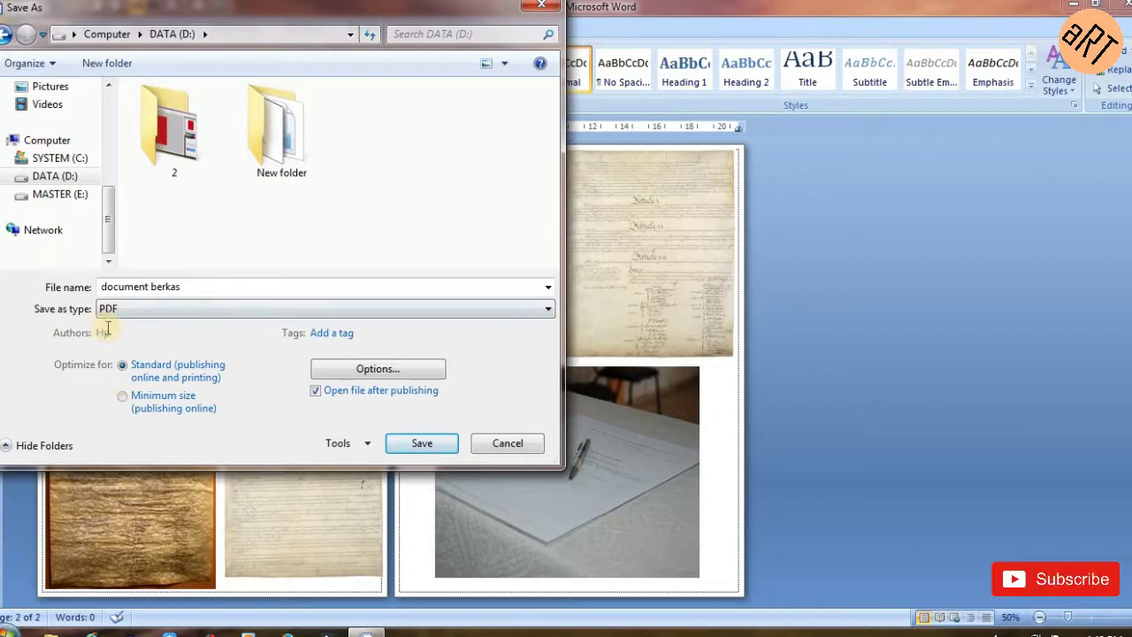
key(alt+n)
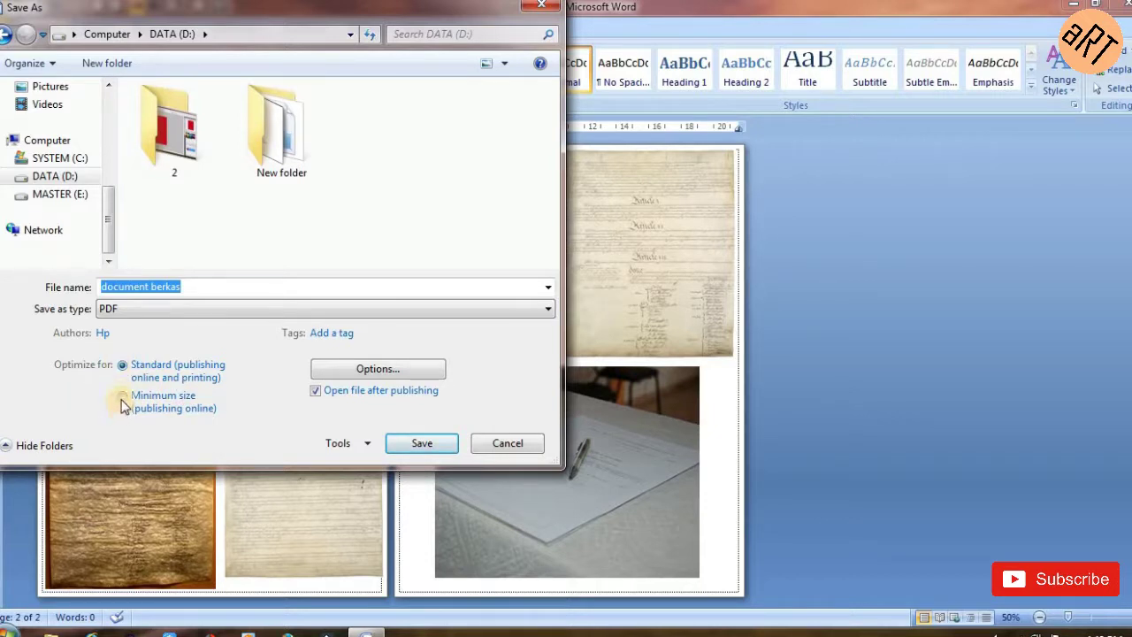
click(123, 400)
click(123, 366)
click(418, 446)
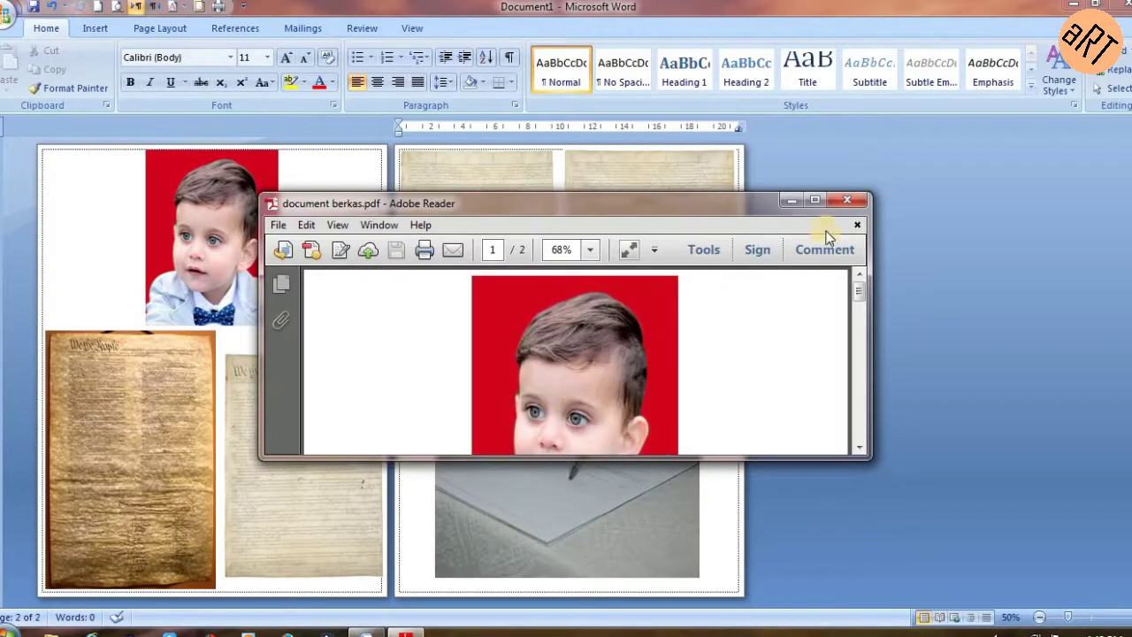
Maximize Adobe Reader and scroll through both PDF pages, returning to the portrait page.
click(818, 199)
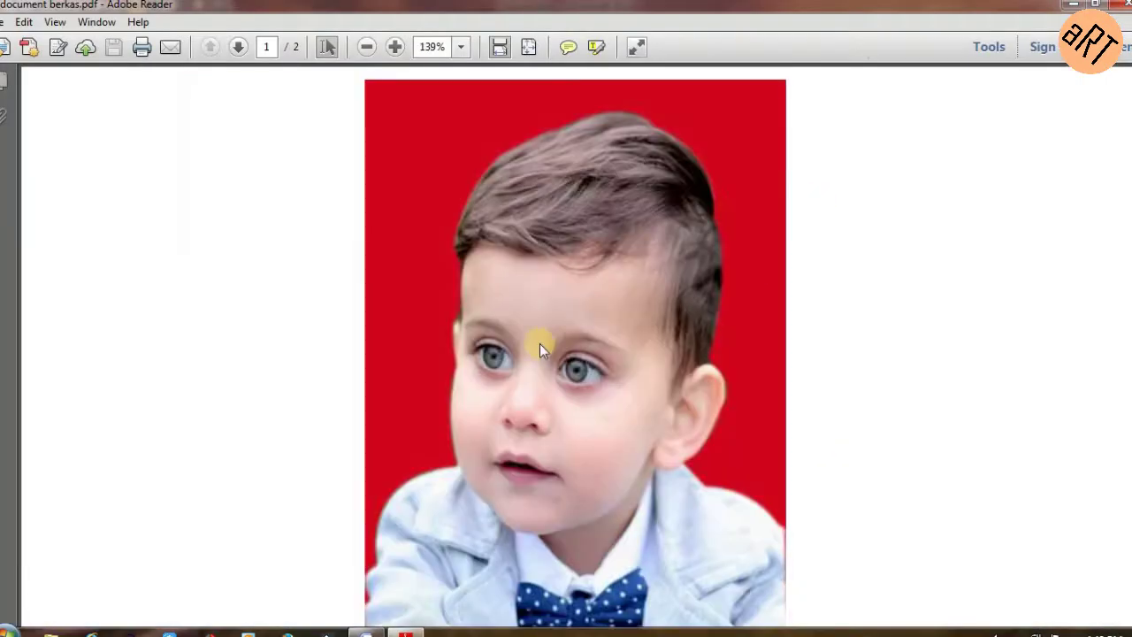
scroll(566, 345, down, 2)
scroll(566, 345, down, 3)
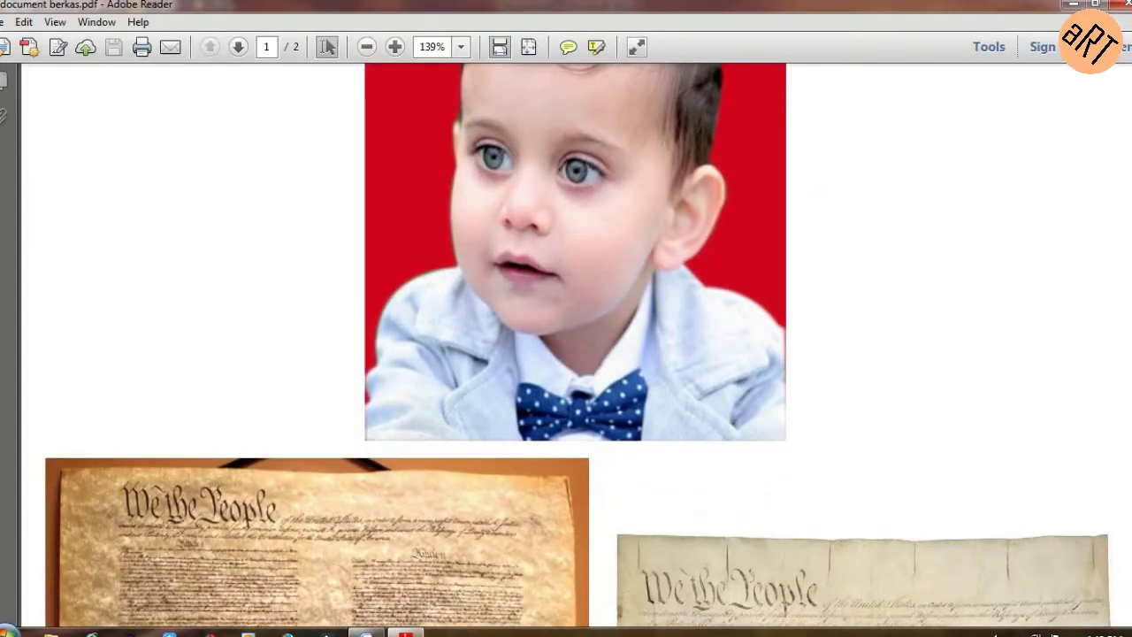
scroll(566, 345, down, 3)
scroll(566, 345, down, 3)
scroll(566, 345, down, 4)
scroll(566, 345, down, 5)
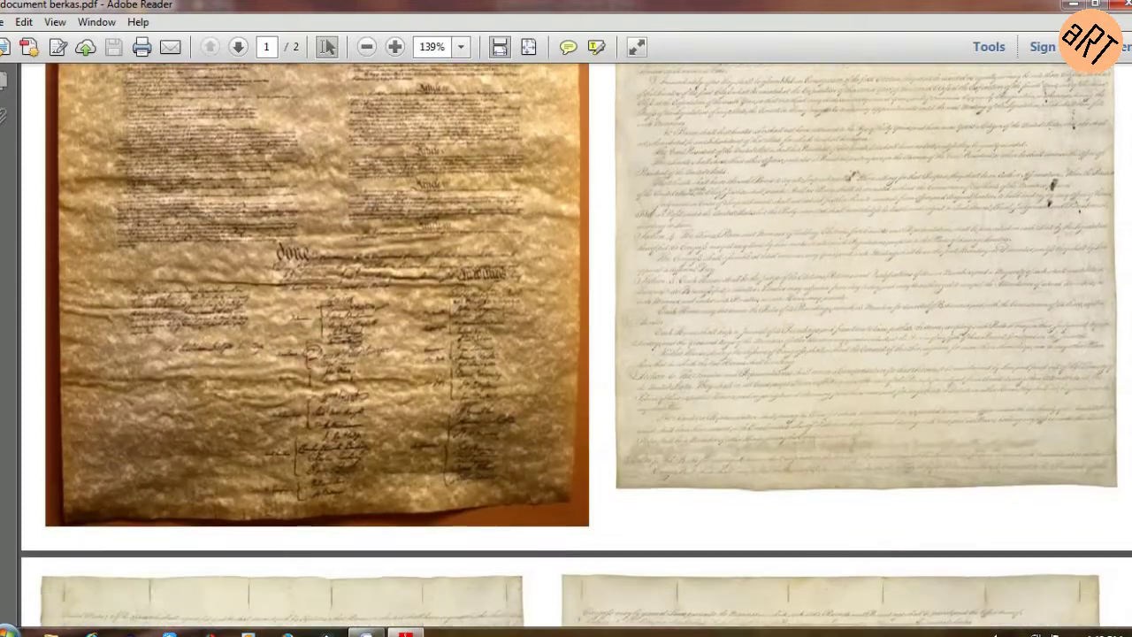
scroll(565, 345, down, 5)
scroll(566, 345, down, 4)
scroll(566, 345, down, 2)
scroll(566, 345, down, 5)
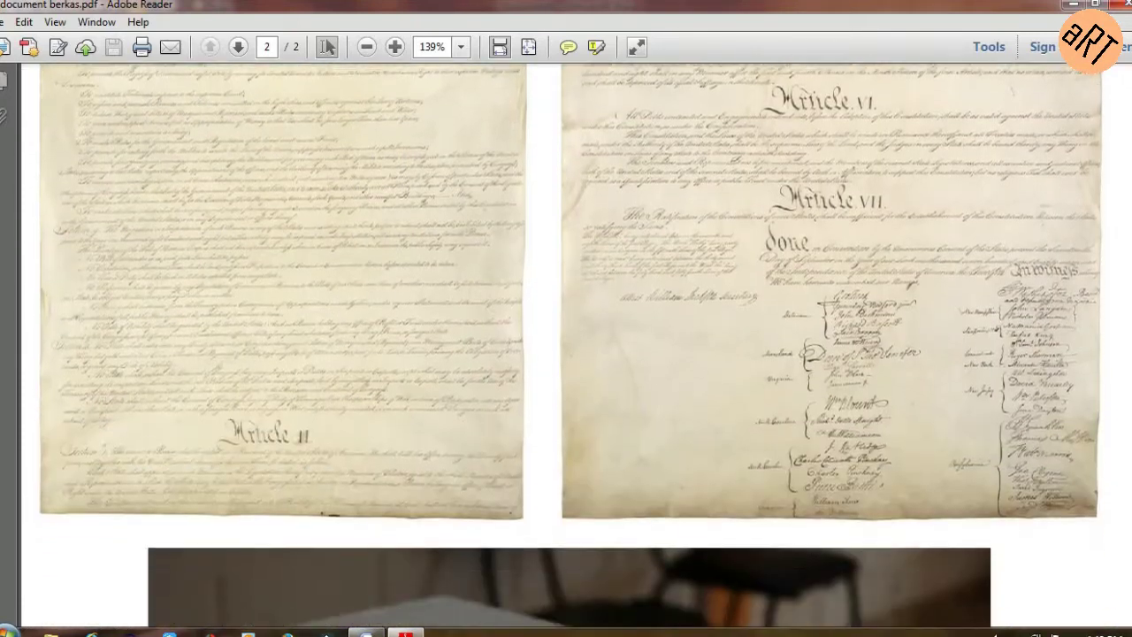
scroll(566, 345, down, 3)
scroll(566, 345, down, 4)
scroll(566, 345, down, 1)
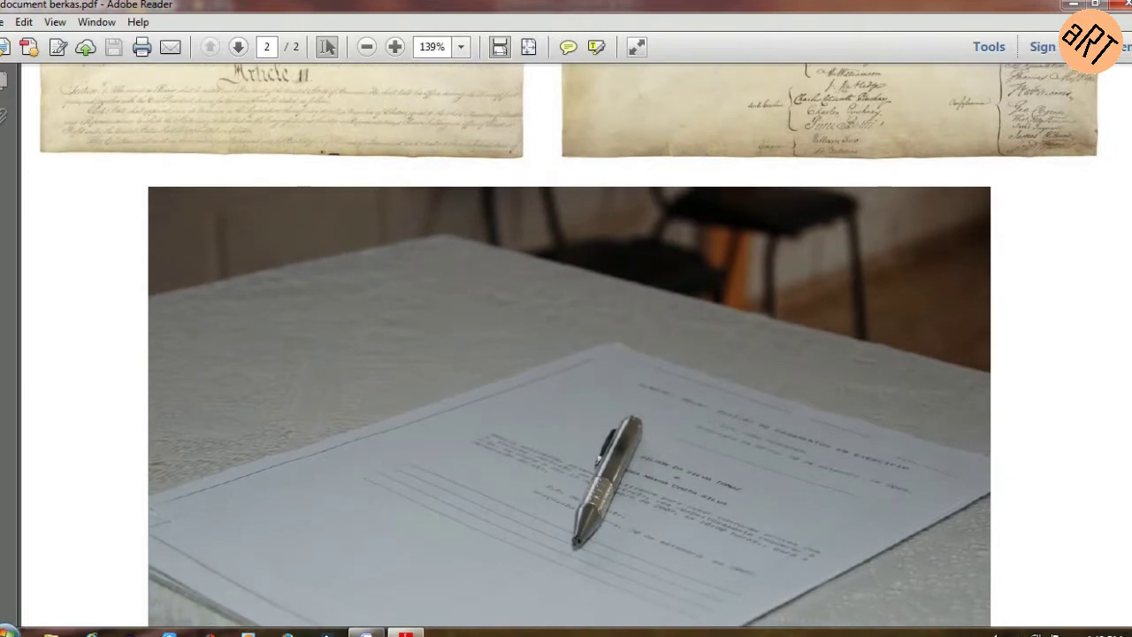
scroll(566, 345, up, 5)
scroll(566, 345, up, 5)
scroll(566, 345, up, 4)
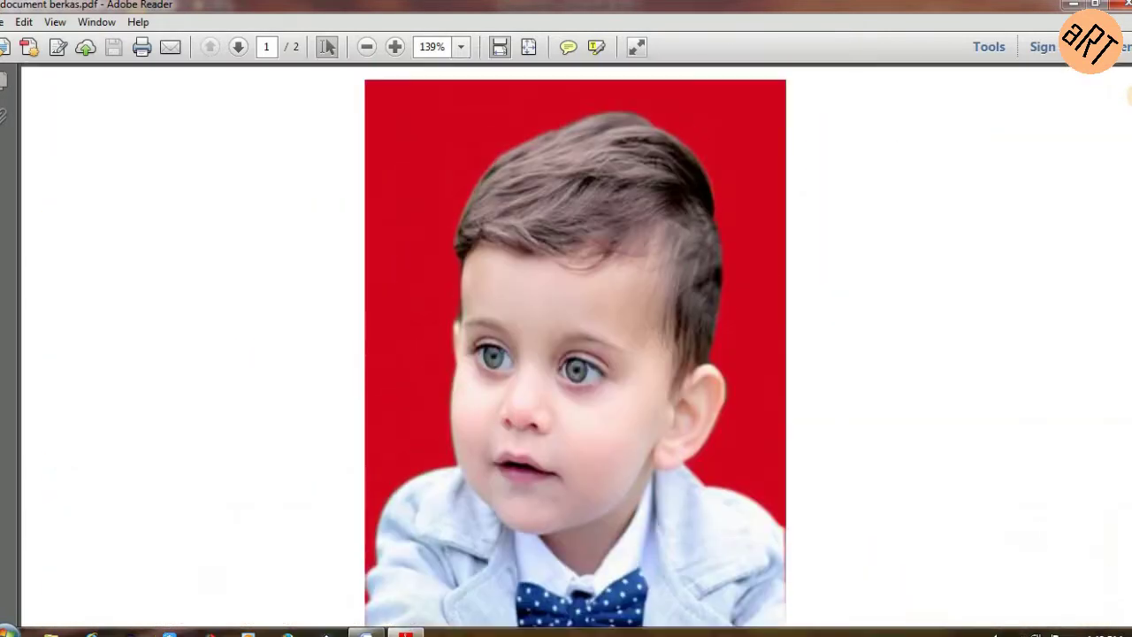
Close the PDF and begin a Save As to PDF, optimised for minimum size.
click(1123, 6)
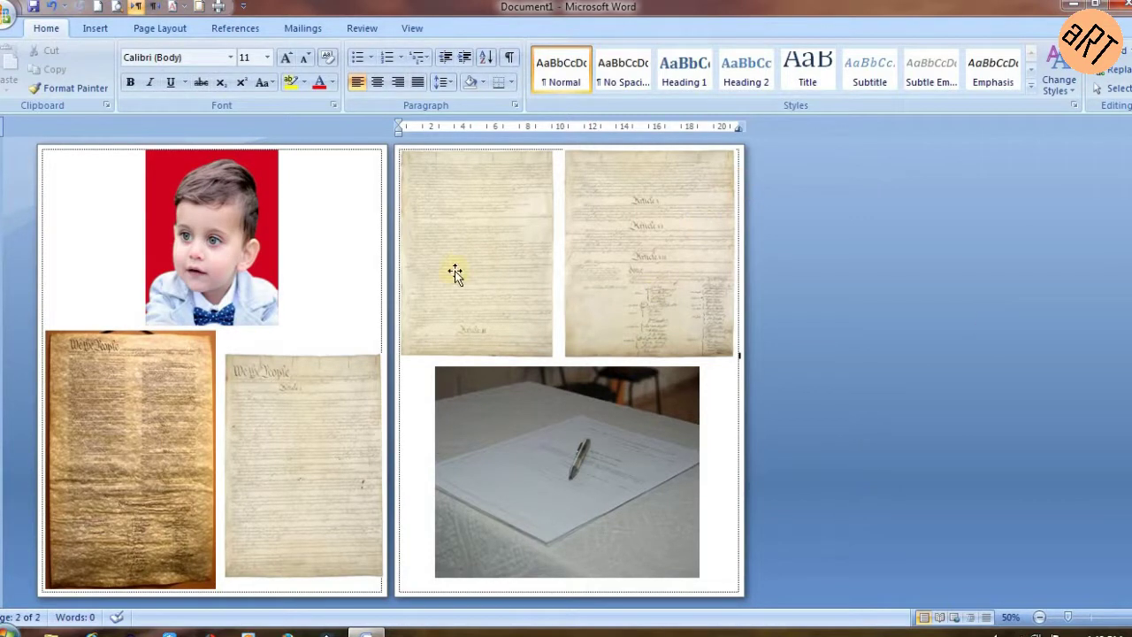
click(8, 12)
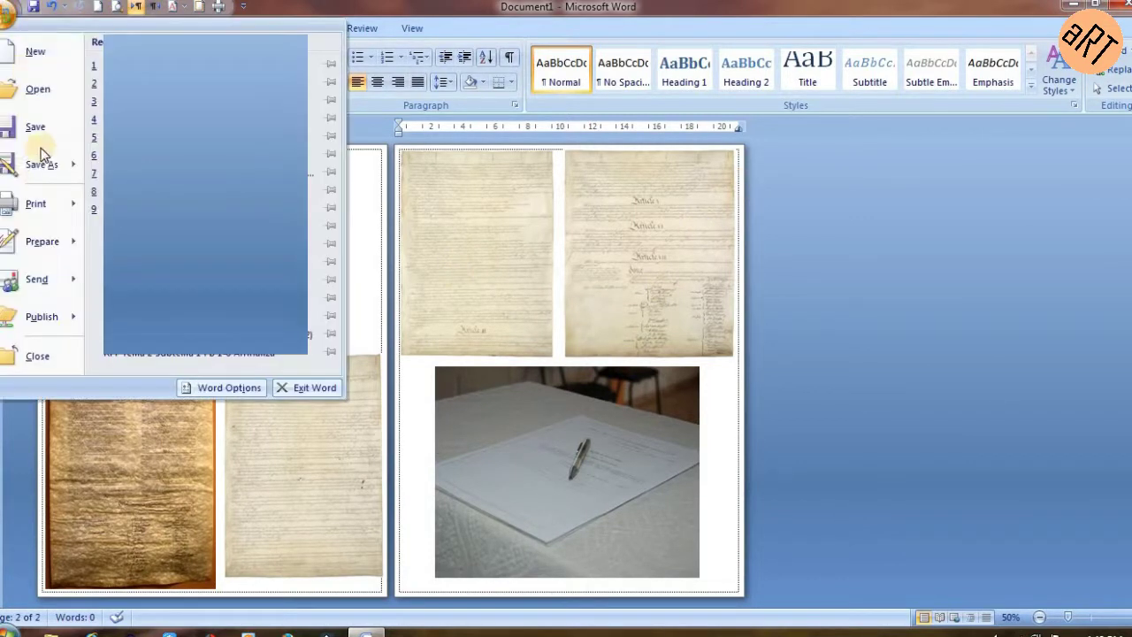
click(37, 166)
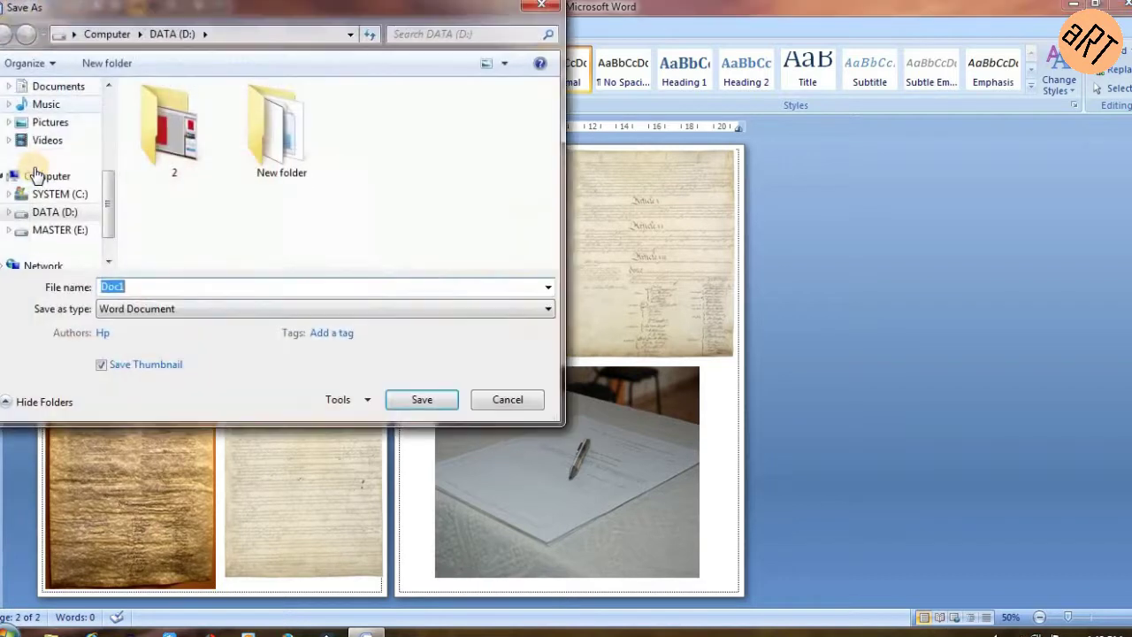
click(162, 314)
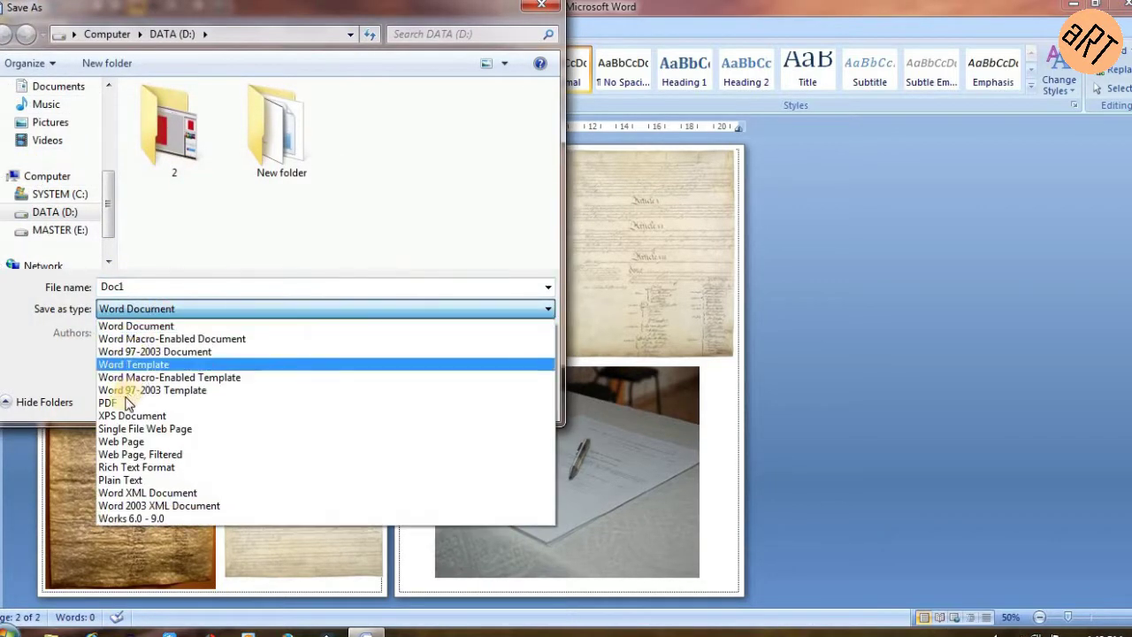
click(126, 405)
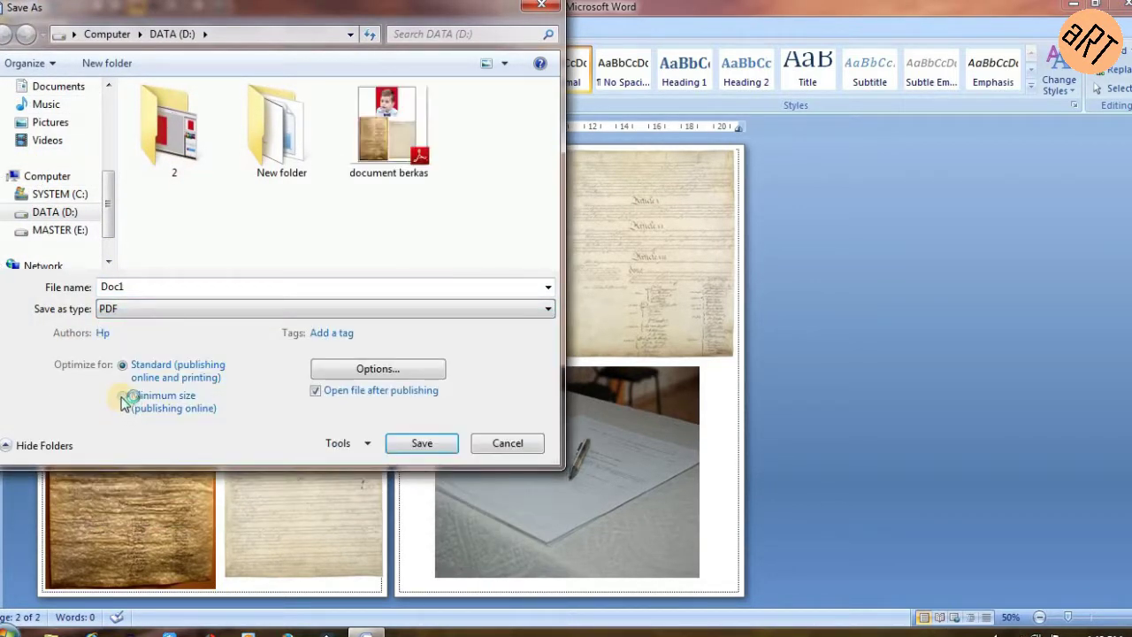
click(123, 400)
Name the file 'document berkas minimum size' and publish it to DATA (D:).
double_click(129, 290)
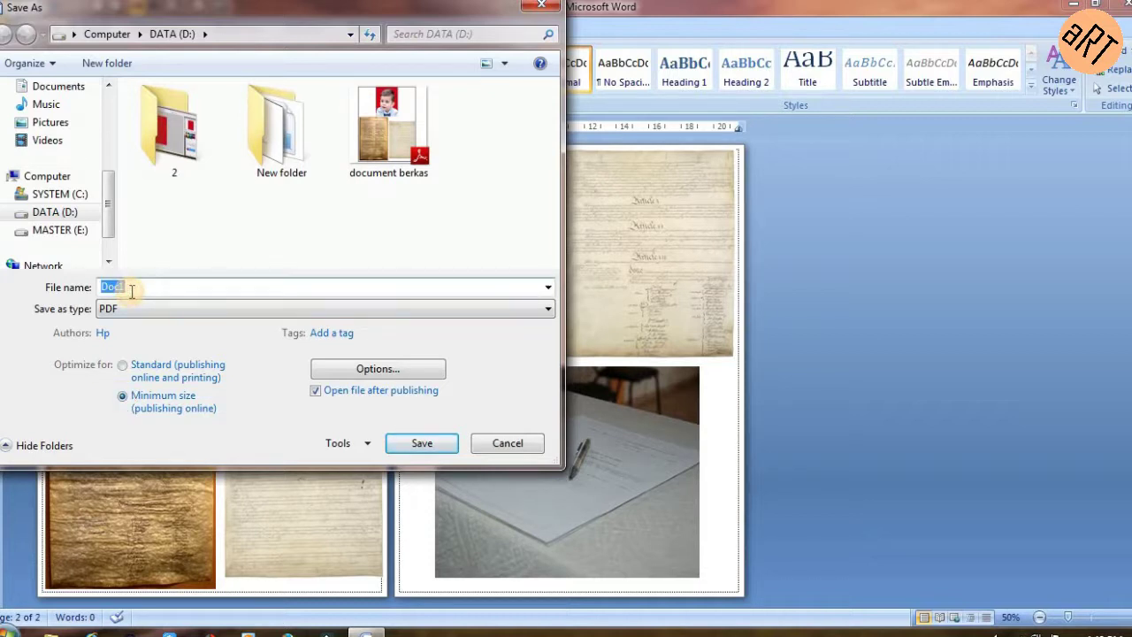
text(document berkas minimum size)
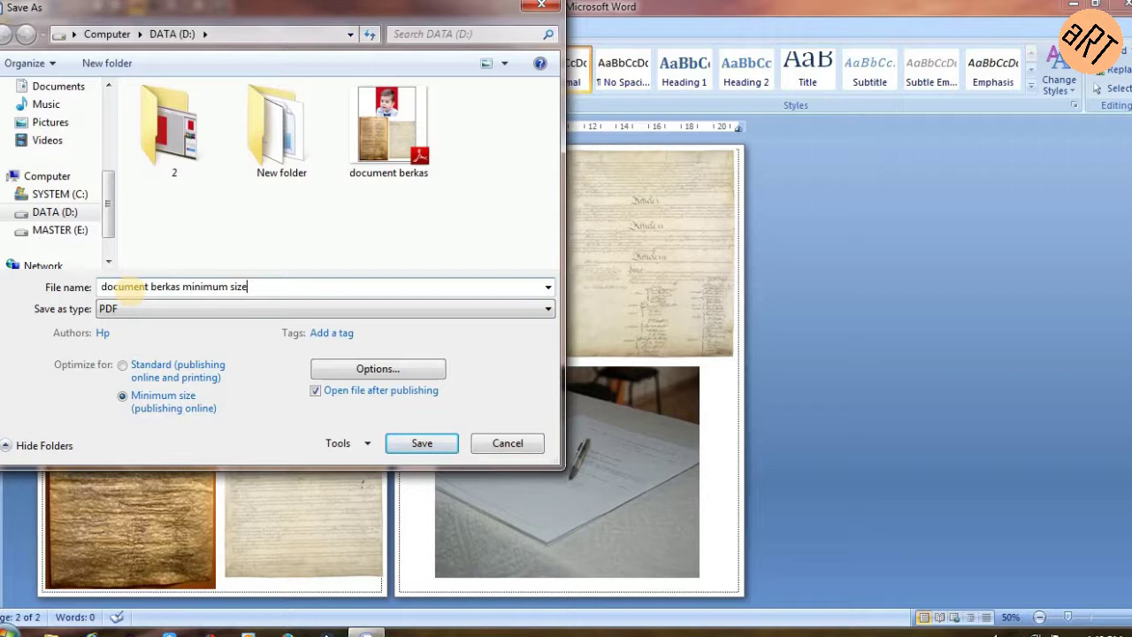
click(407, 443)
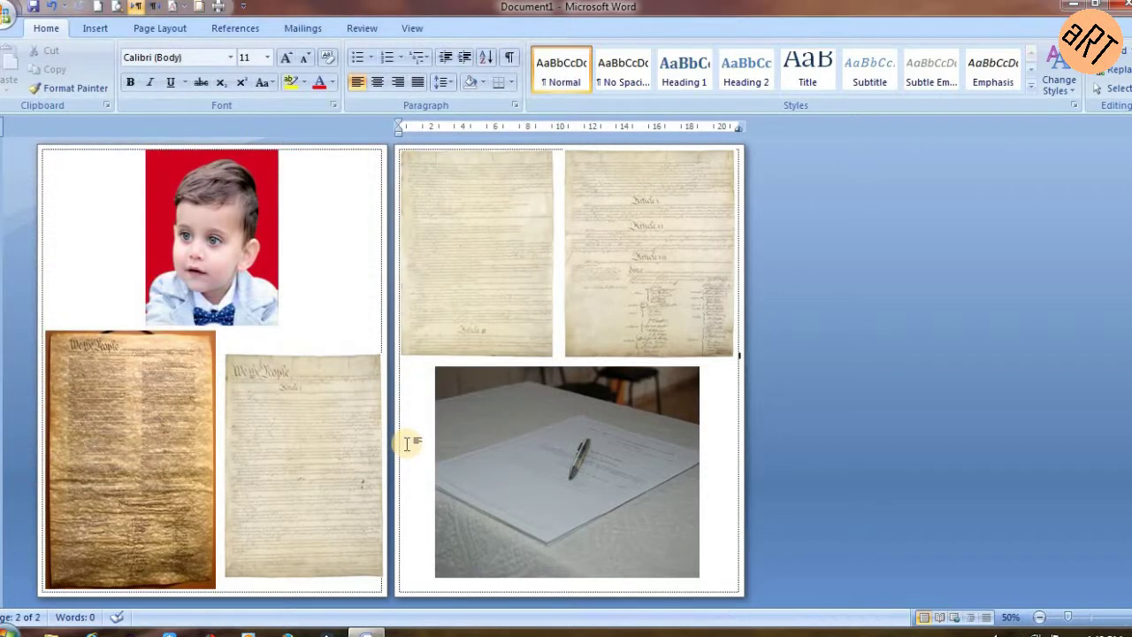
Maximize Adobe Reader, scroll through both pages of the minimum-size PDF, then close it.
click(816, 202)
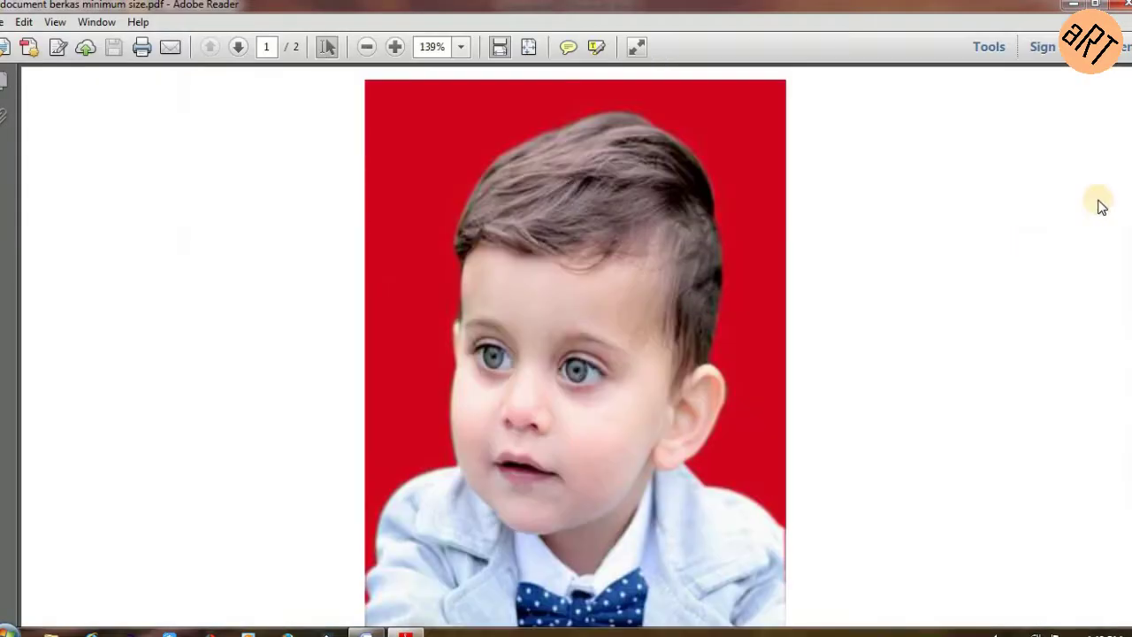
scroll(575, 344, down, 5)
scroll(575, 345, down, 5)
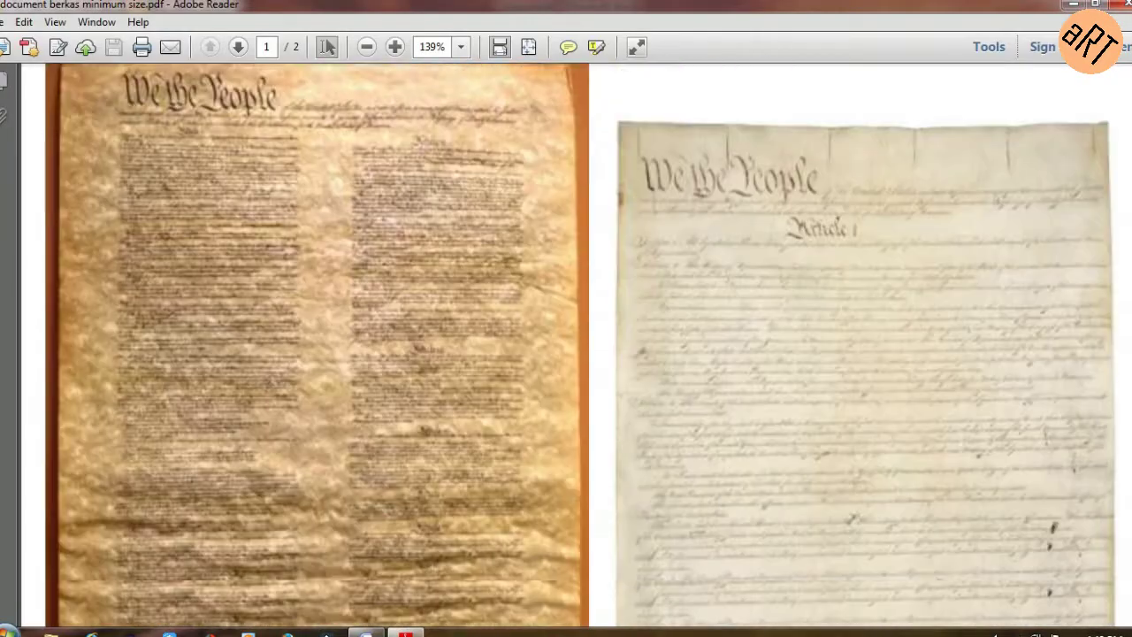
scroll(575, 345, down, 5)
scroll(575, 344, down, 1)
scroll(575, 345, down, 5)
scroll(575, 344, down, 5)
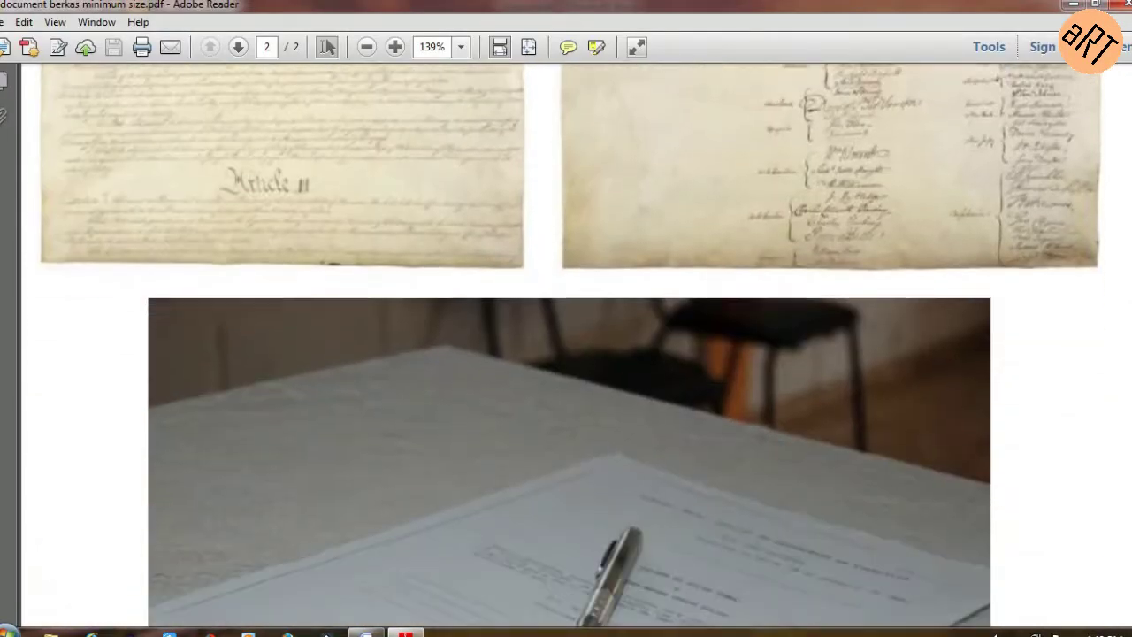
scroll(575, 345, down, 4)
scroll(575, 345, down, 1)
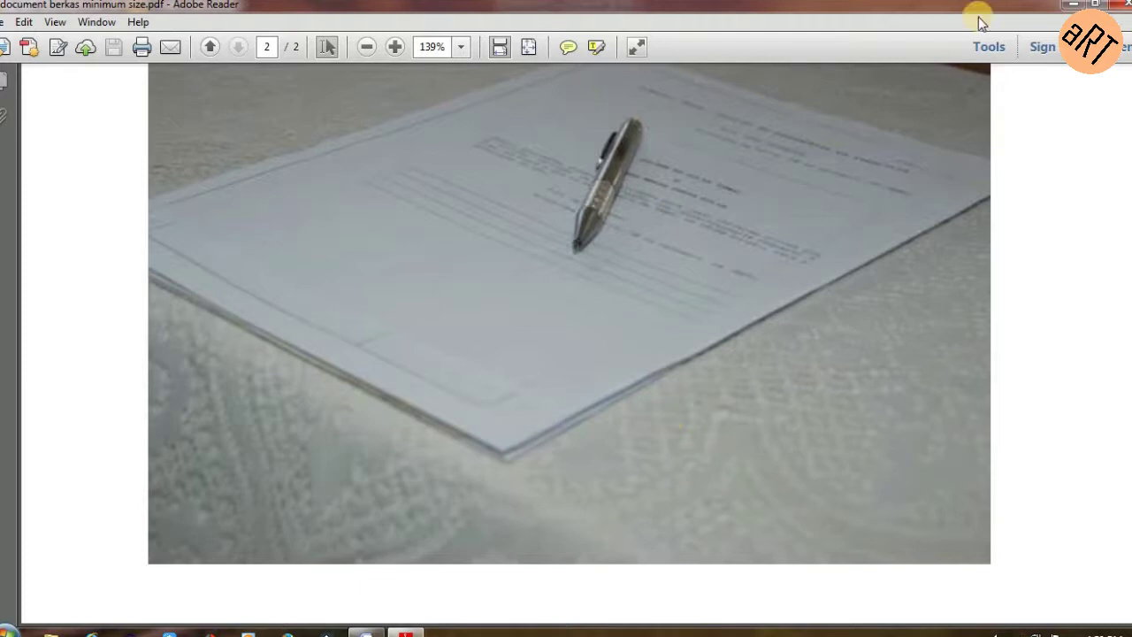
click(1116, 5)
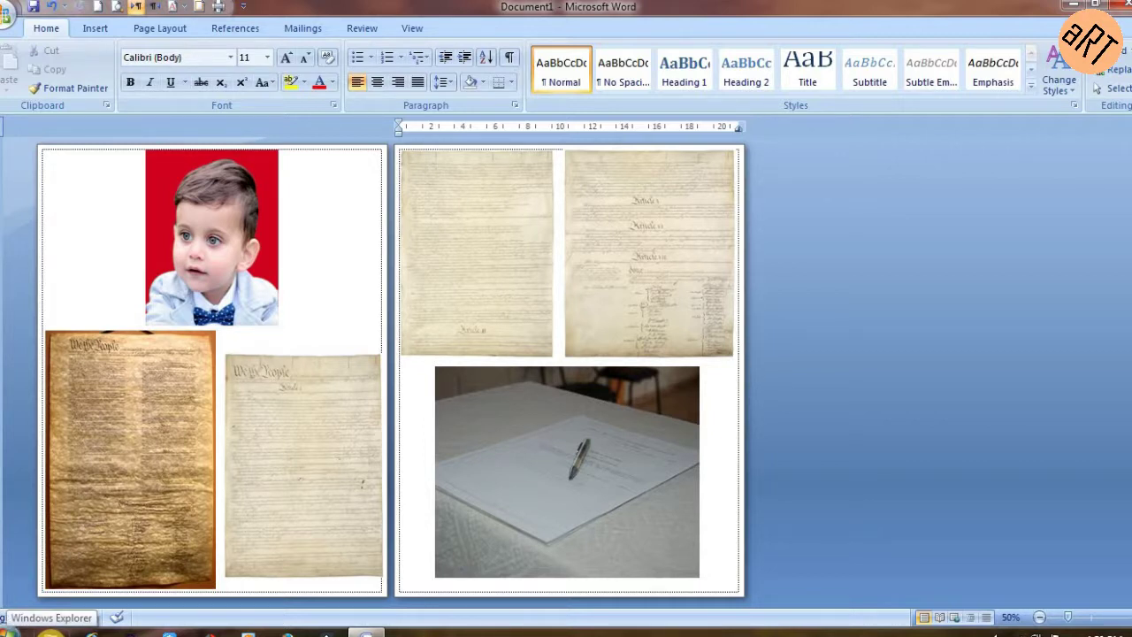
Show DATA (D:) maximized in Large Icons view and select the 224 KB minimum-size PDF.
click(50, 632)
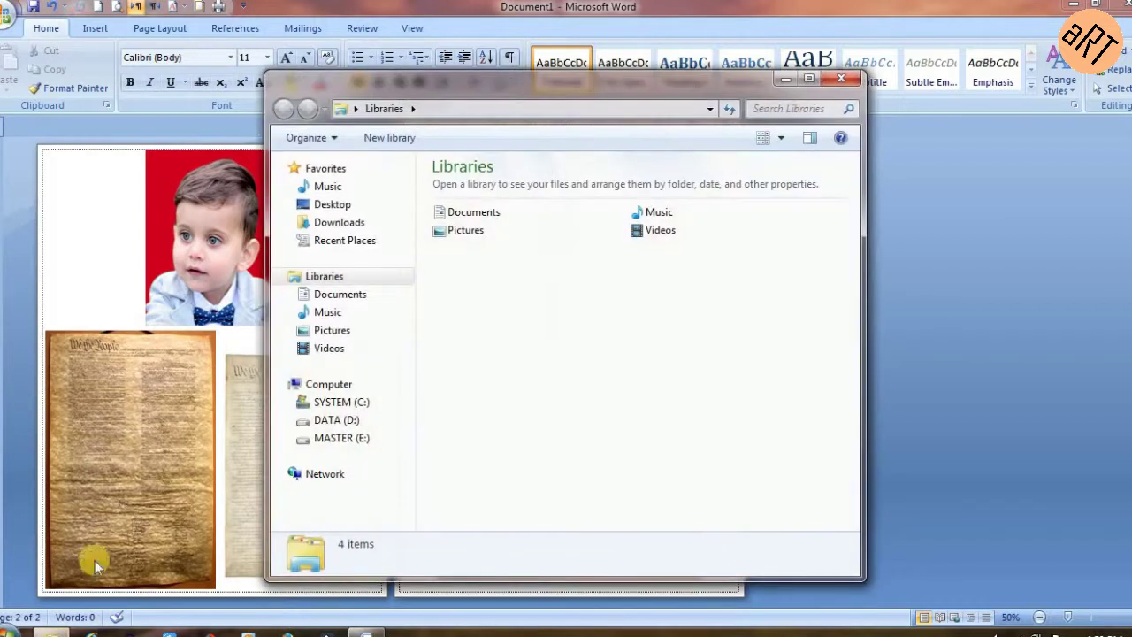
click(328, 421)
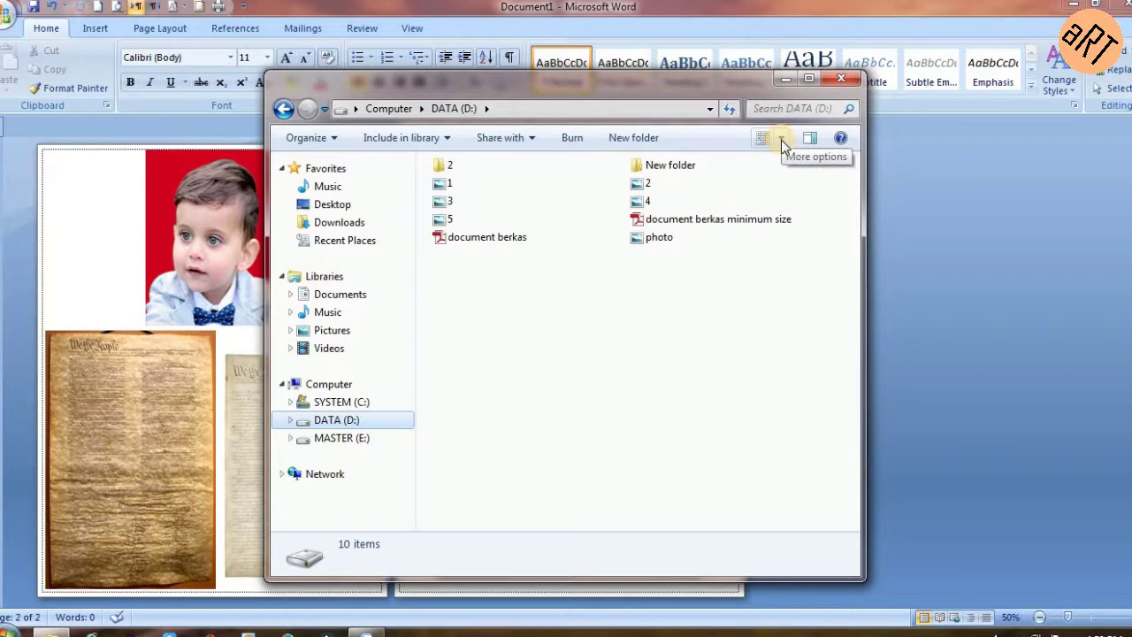
click(809, 78)
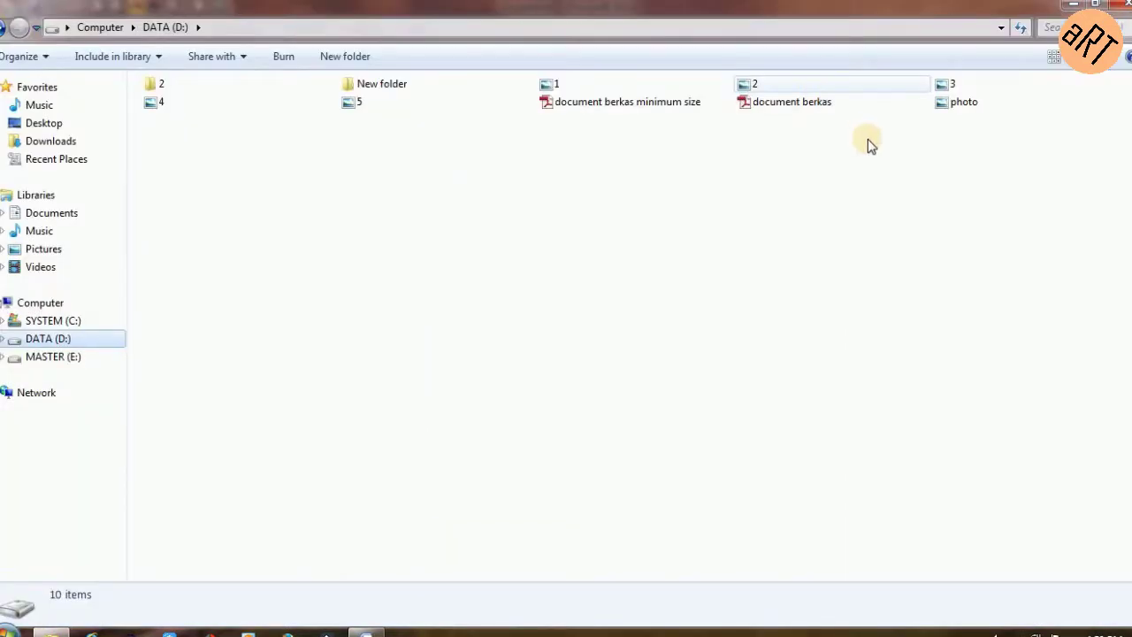
click(1065, 57)
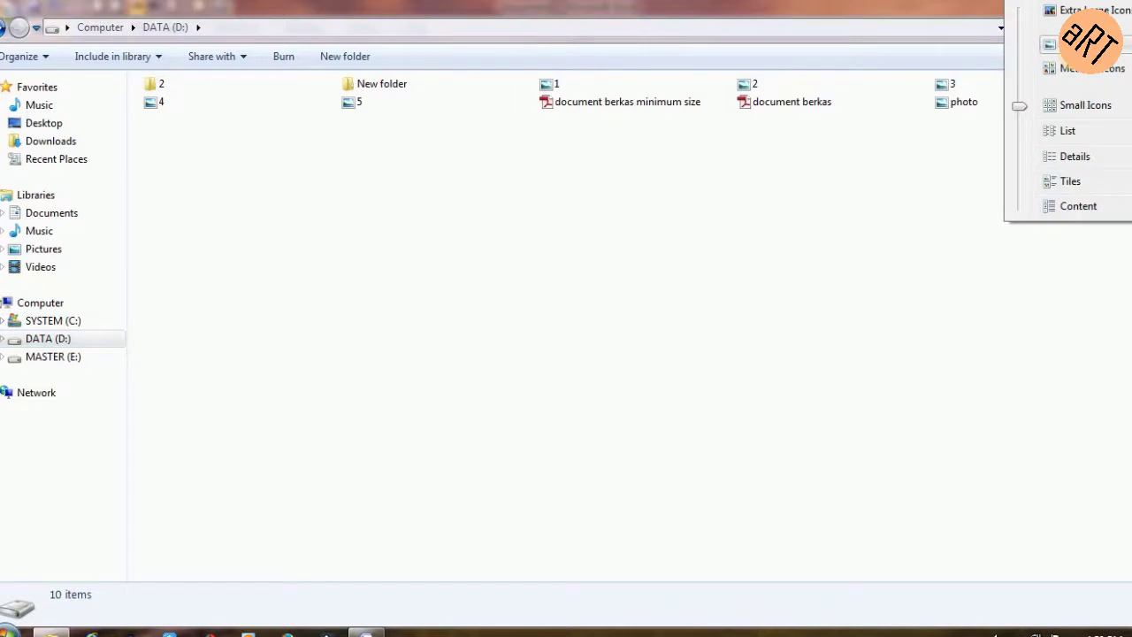
click(1074, 44)
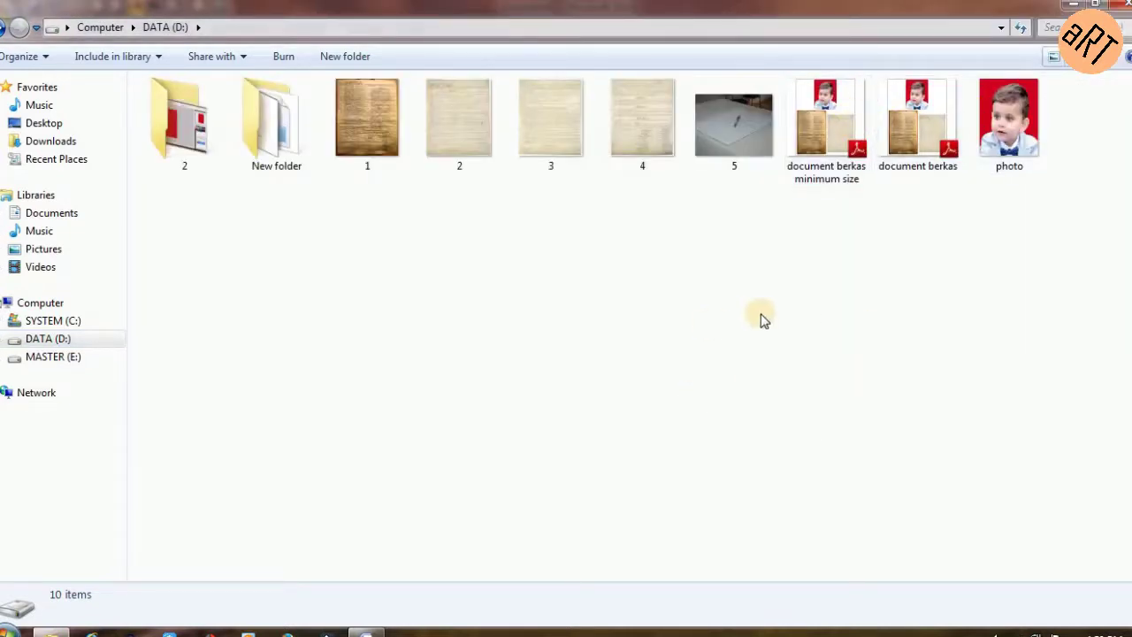
click(839, 121)
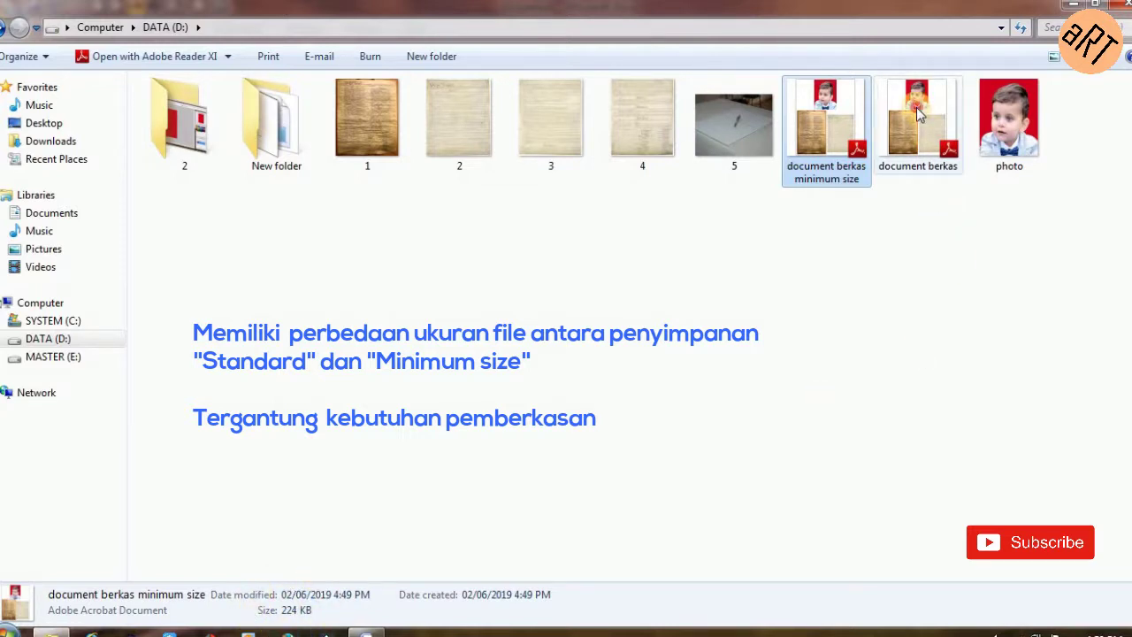
Rename 'document berkas' to 'document berkas standar size', comparing its 825 KB against the 224 KB version.
click(918, 112)
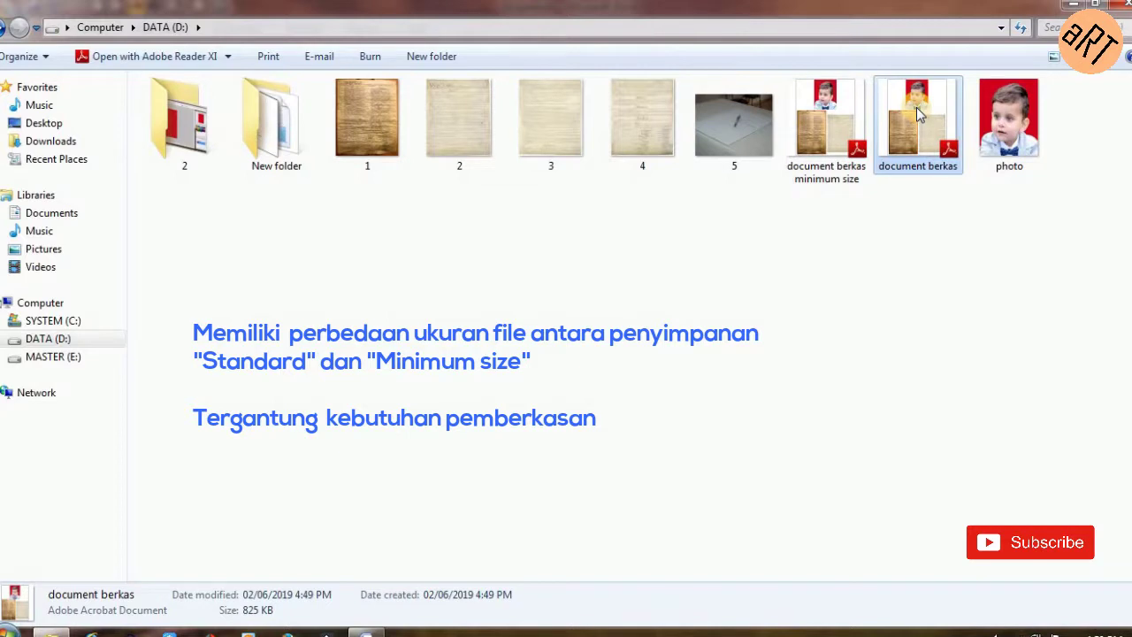
double_click(927, 150)
right_click(927, 151)
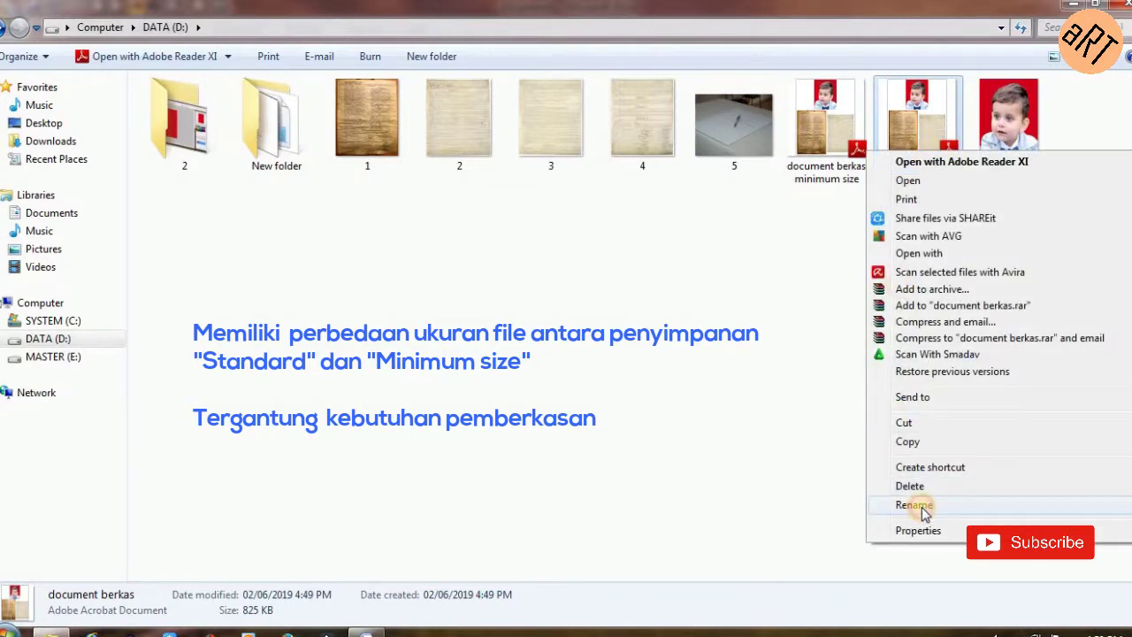
click(914, 505)
key(End)
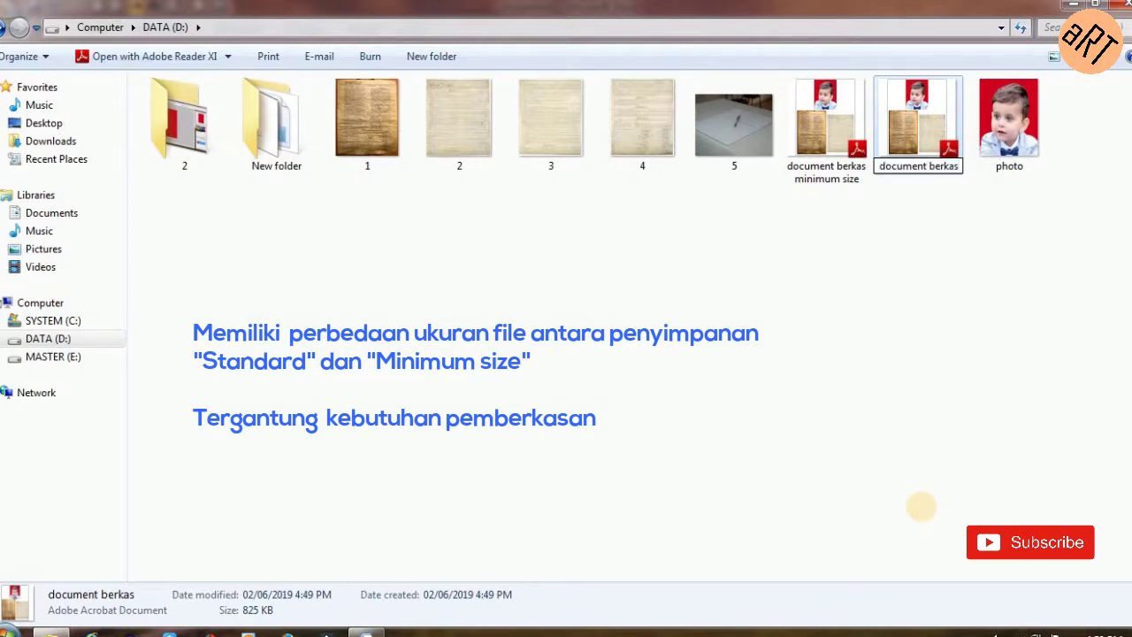
text(stan)
text(dar)
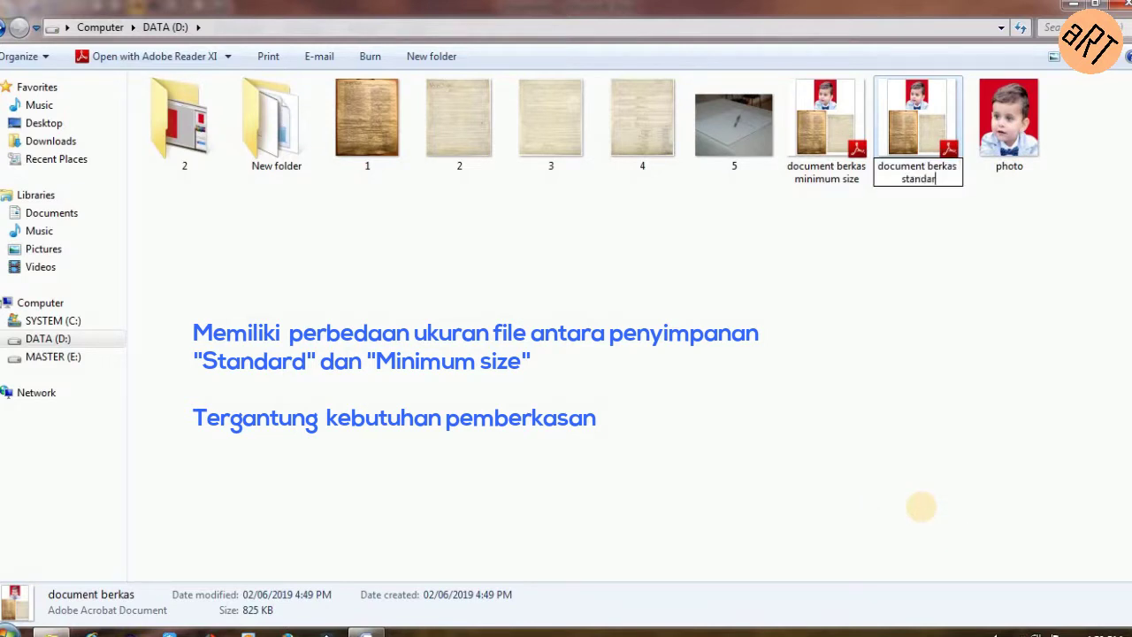
text( size)
key(Return)
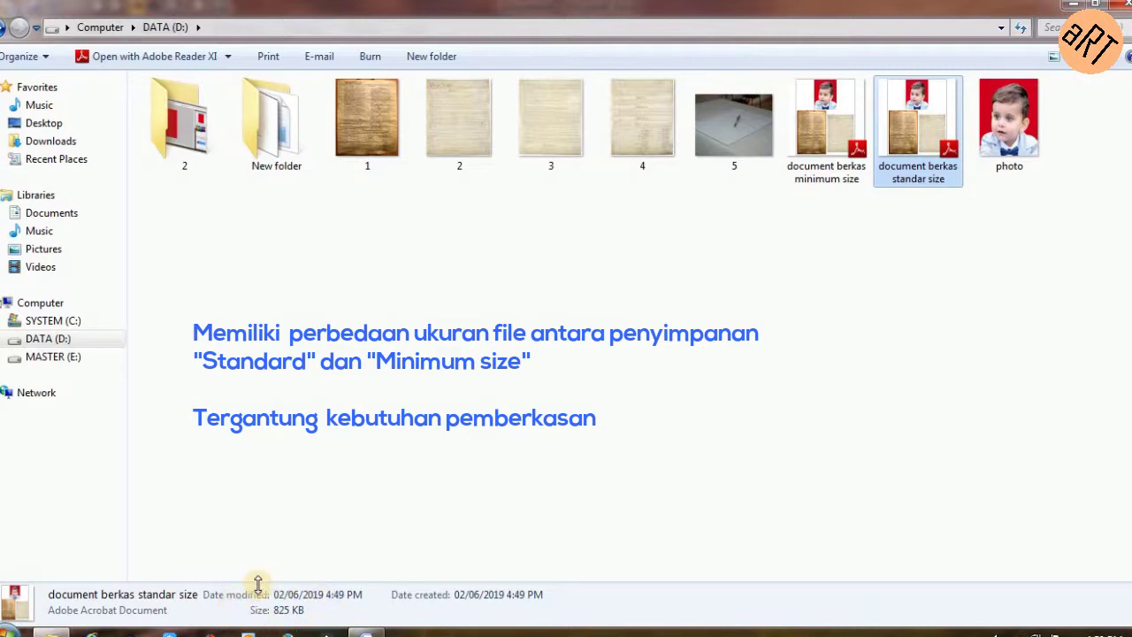
click(806, 136)
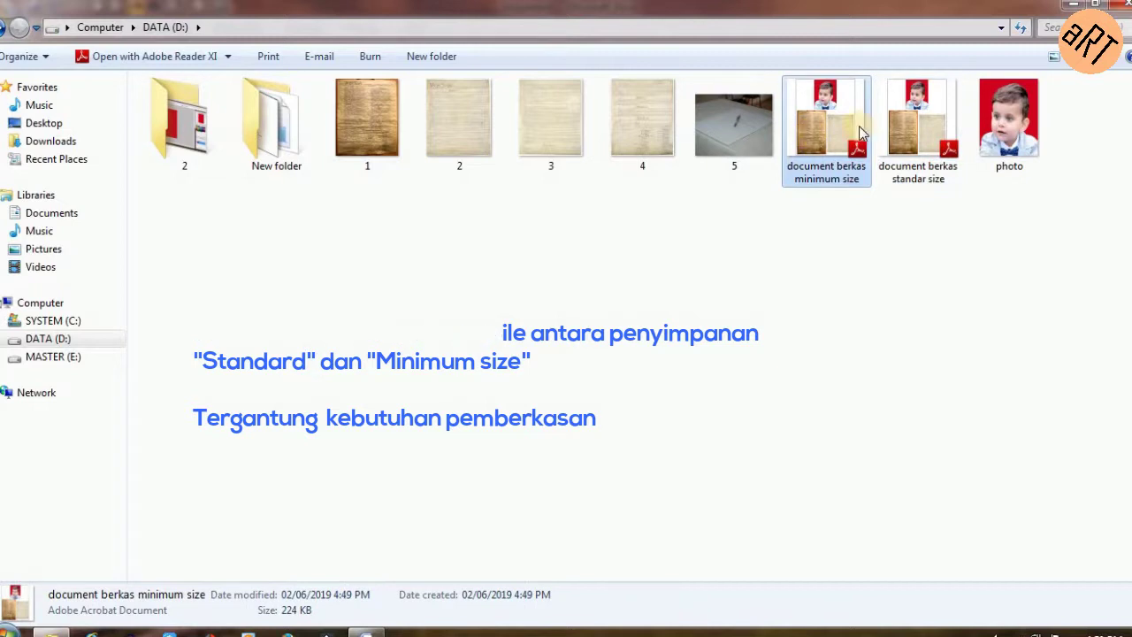
click(906, 124)
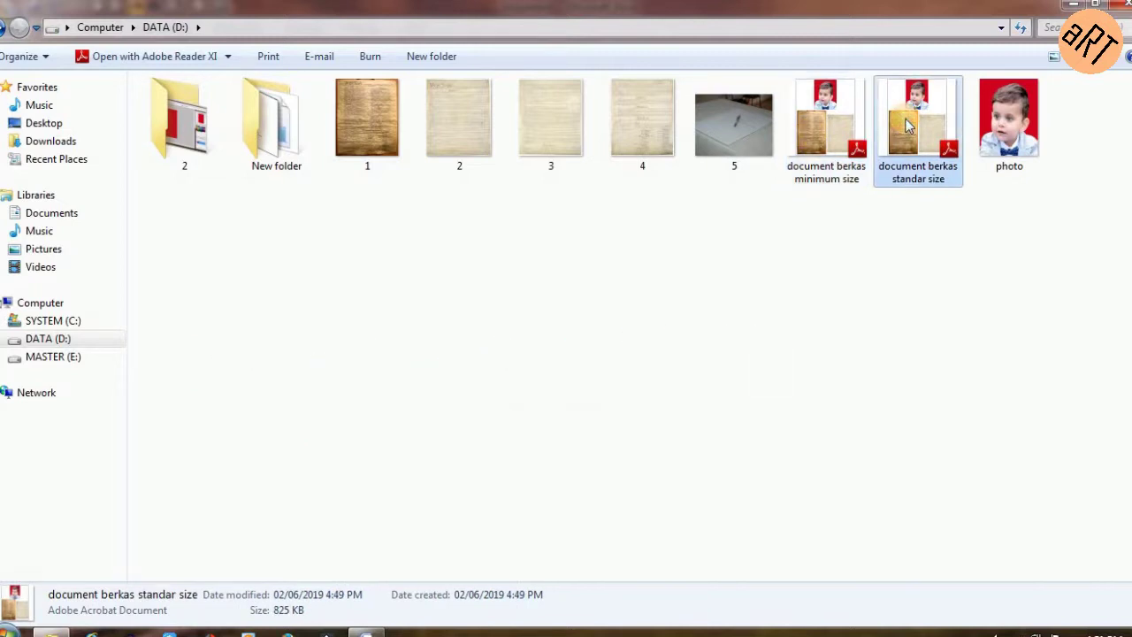